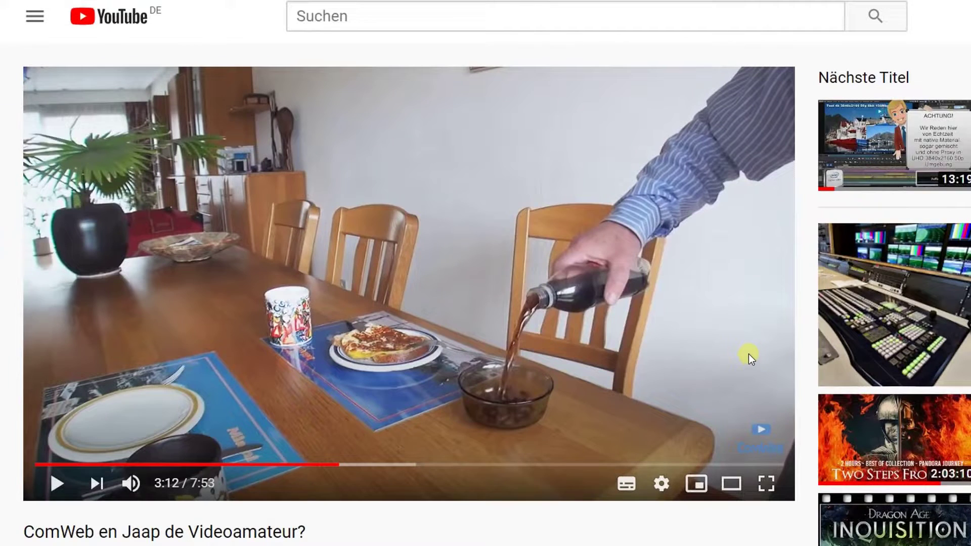
# - Play the ComWeb video, pause it, and scroll down to the viewer comments
pyautogui.click(748, 352)
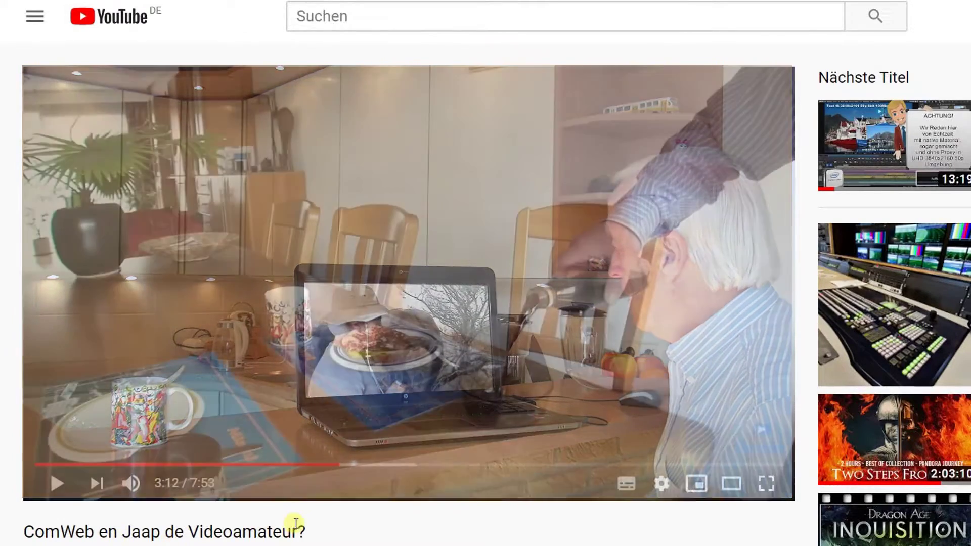
pyautogui.press('space')
pyautogui.scroll(-1, 482, 362)
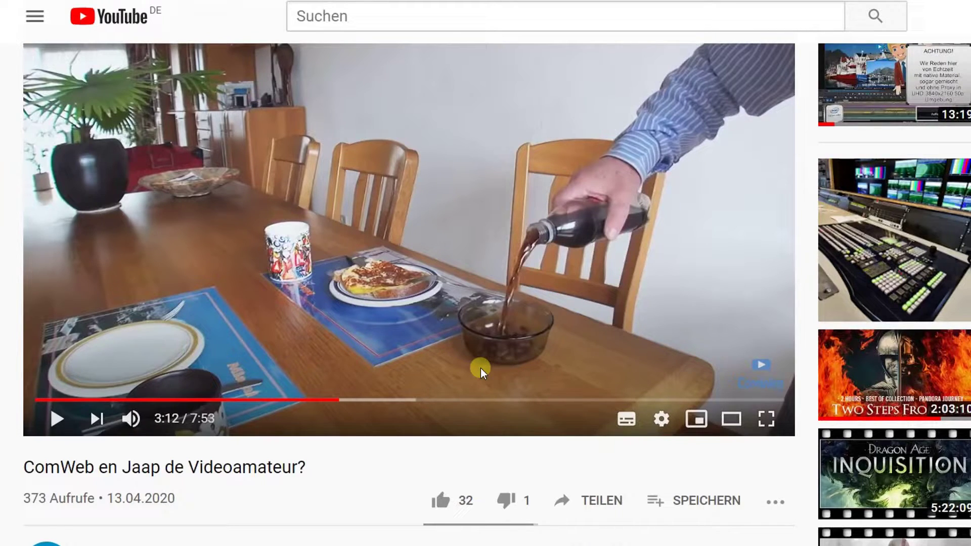
pyautogui.scroll(-10, 478, 367)
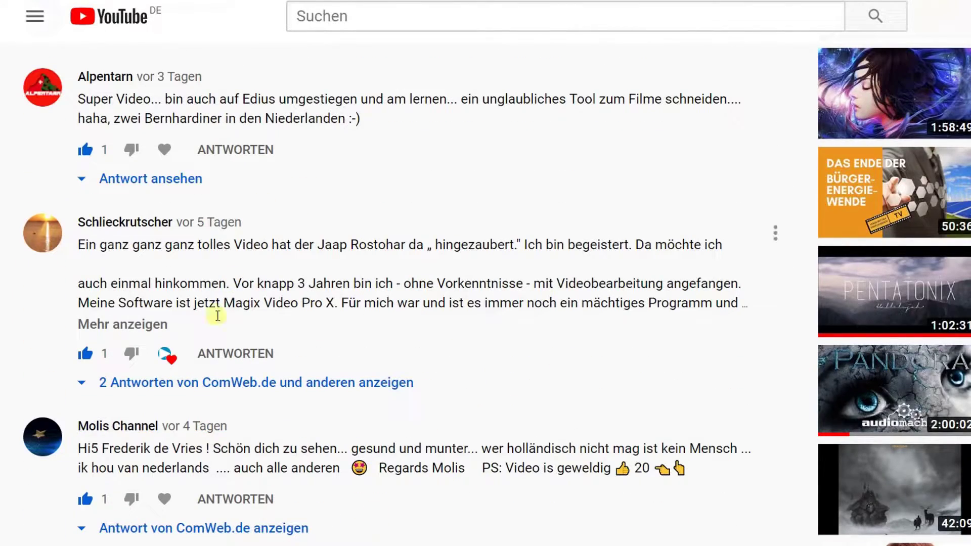
# - Scroll back up to the video's description
pyautogui.scroll(1, 316, 374)
pyautogui.scroll(2, 315, 374)
pyautogui.scroll(6, 316, 374)
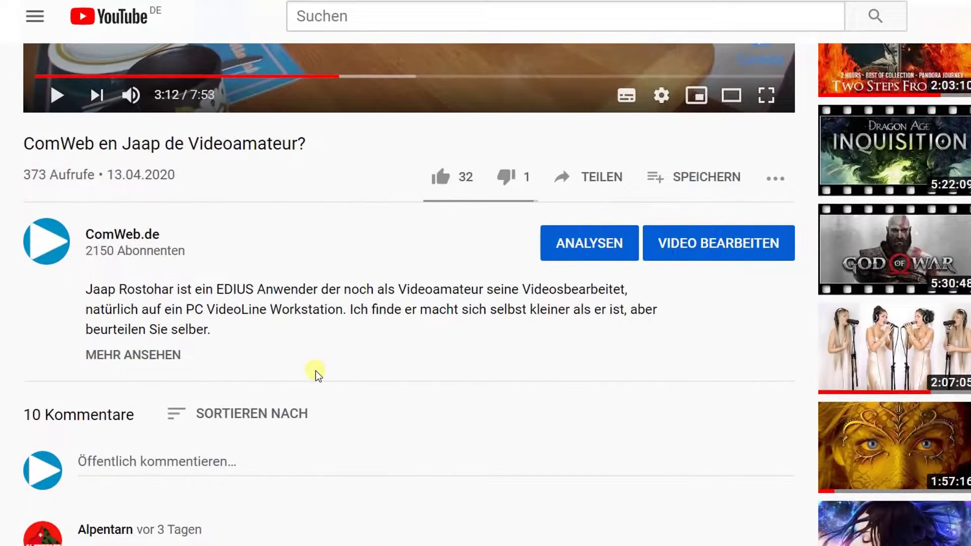
pyautogui.scroll(5, 316, 374)
pyautogui.scroll(3, 316, 373)
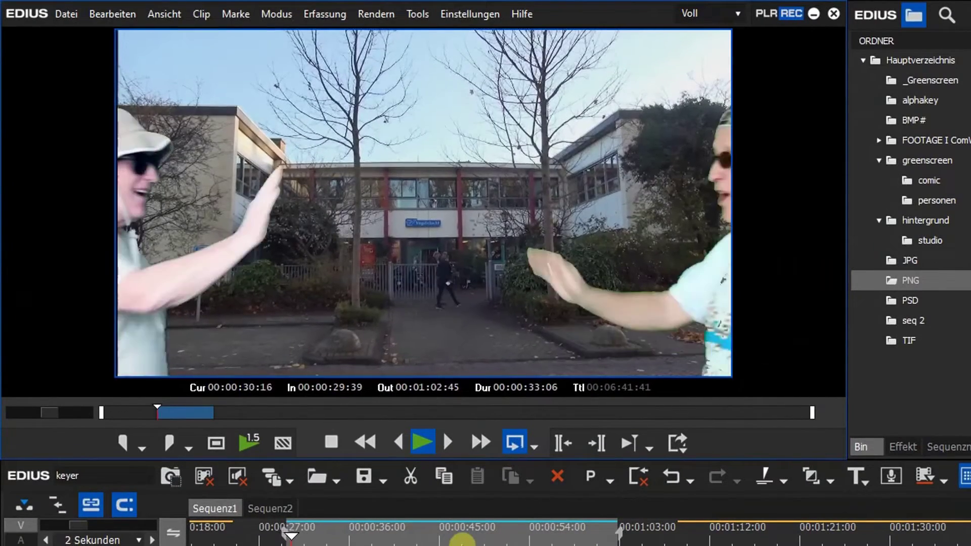
# - Stop the looping preview and move the playhead to 00:00:43:42, showing the three men and title
pyautogui.press('space')
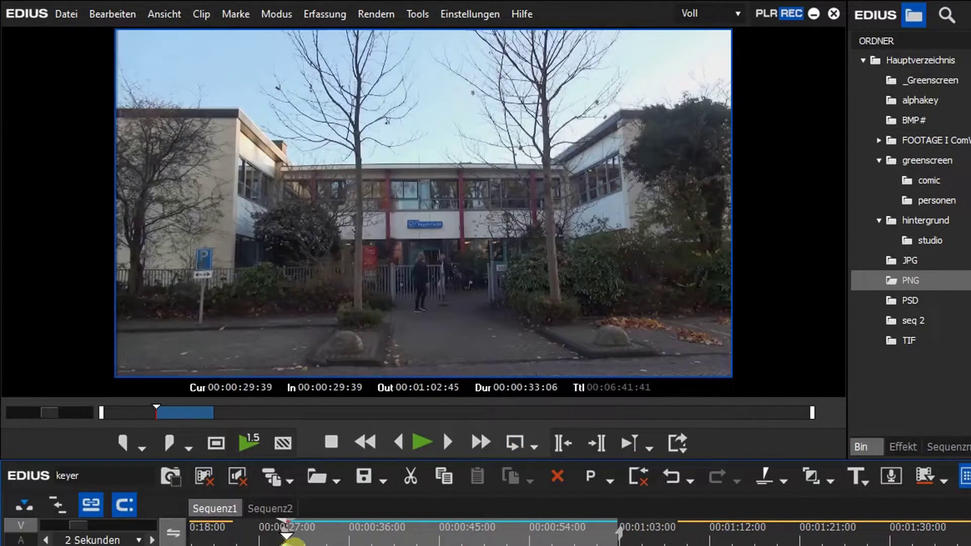
pyautogui.moveTo(287, 538); pyautogui.dragTo(427, 535)
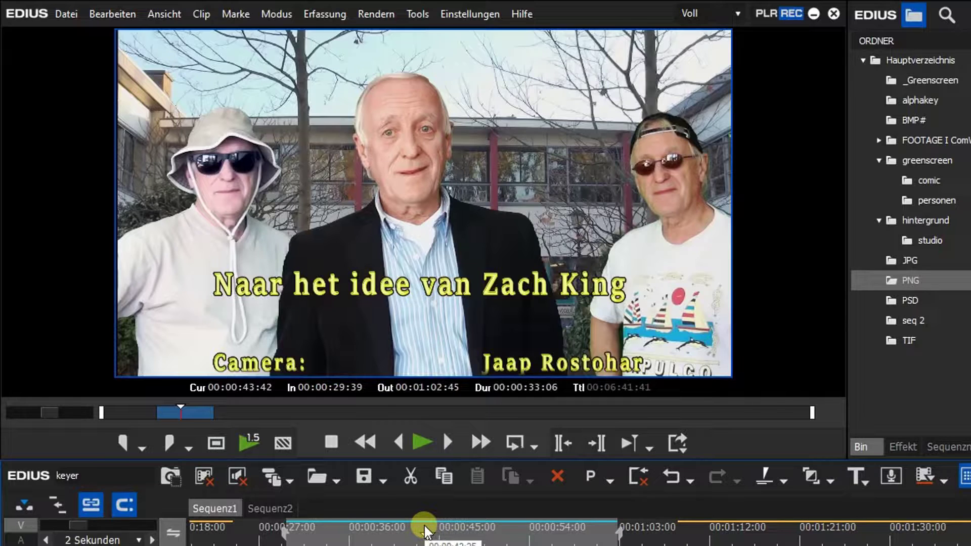
pyautogui.click(407, 477)
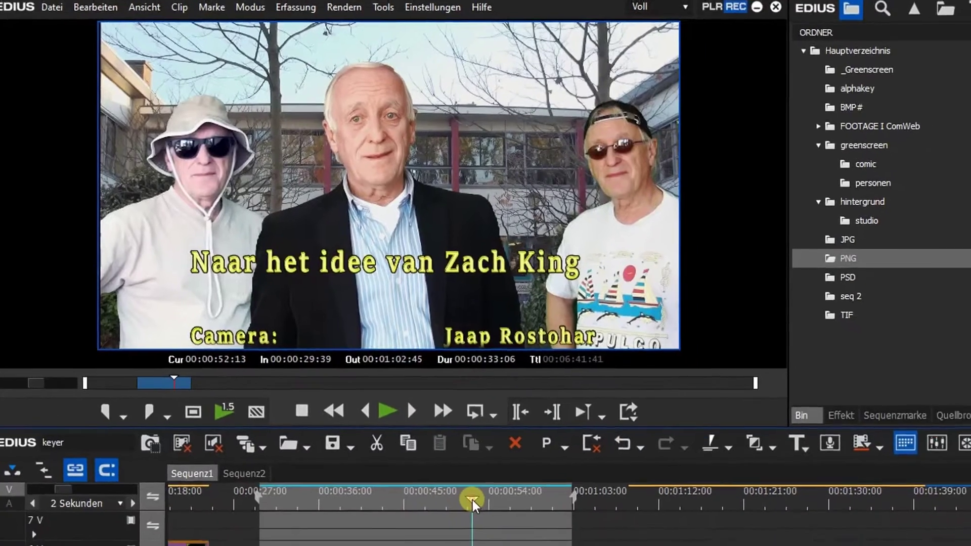
pyautogui.moveTo(453, 541); pyautogui.dragTo(514, 539)
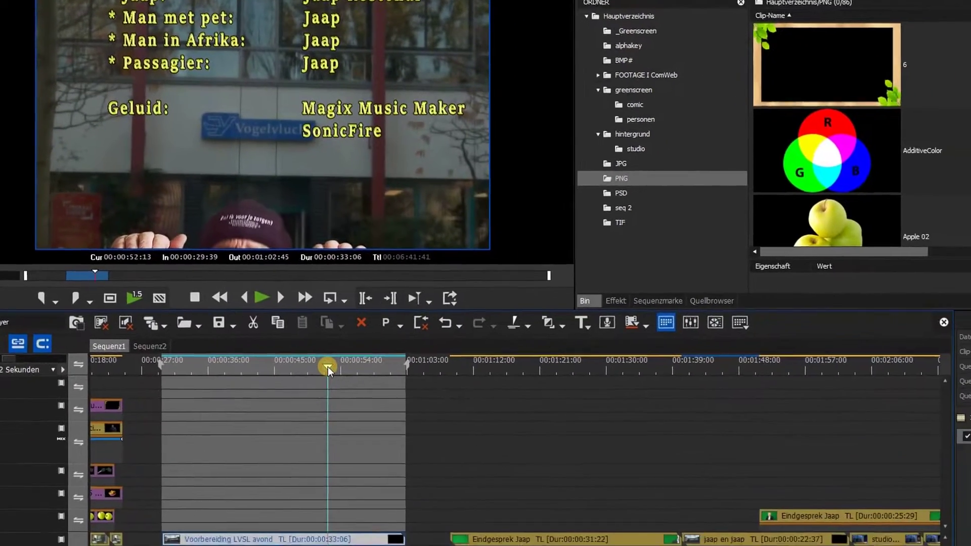
pyautogui.moveTo(314, 353); pyautogui.dragTo(169, 356)
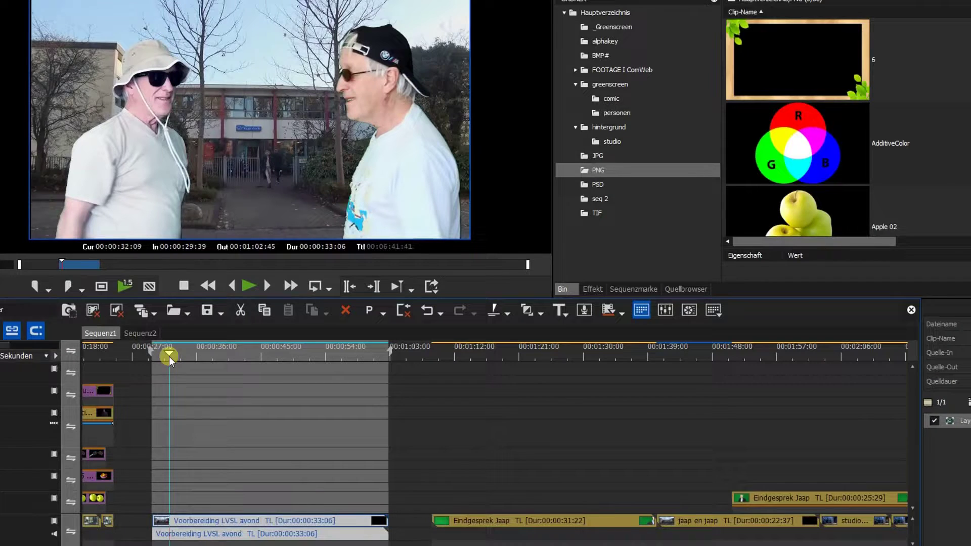
pyautogui.moveTo(169, 356); pyautogui.dragTo(460, 350)
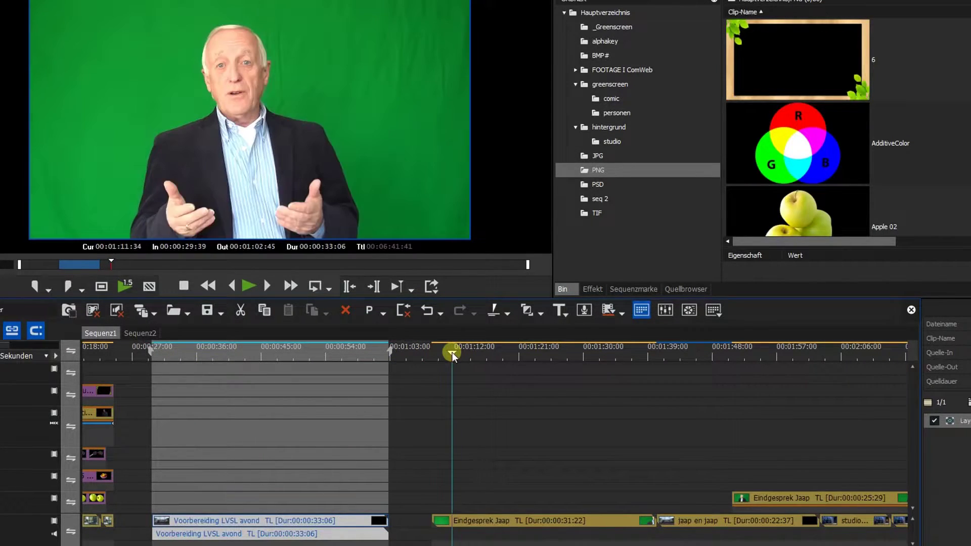
pyautogui.moveTo(459, 350)
pyautogui.mouseDown()
pyautogui.moveTo(635, 363)
pyautogui.moveTo(436, 380)
pyautogui.moveTo(215, 381)
pyautogui.mouseUp()
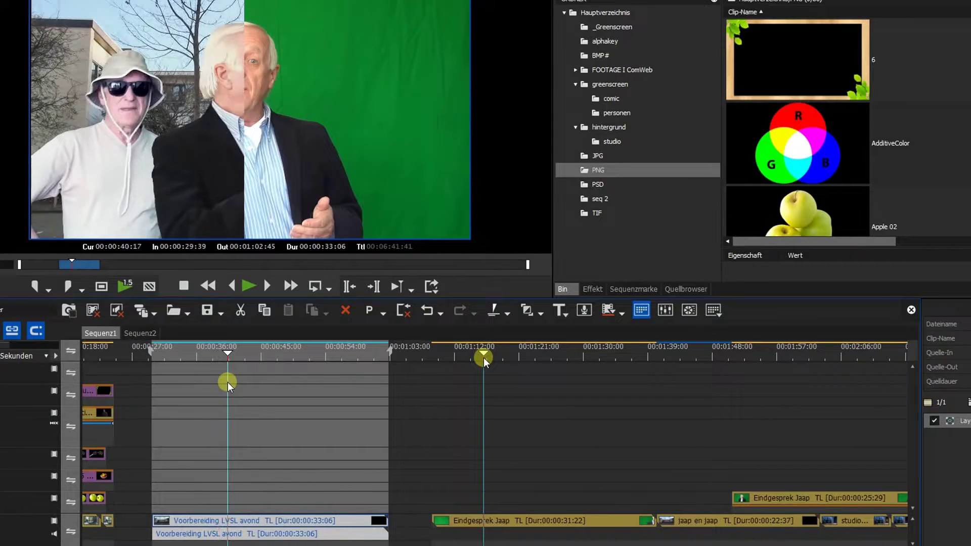
pyautogui.moveTo(214, 381); pyautogui.dragTo(238, 381)
pyautogui.press('space')
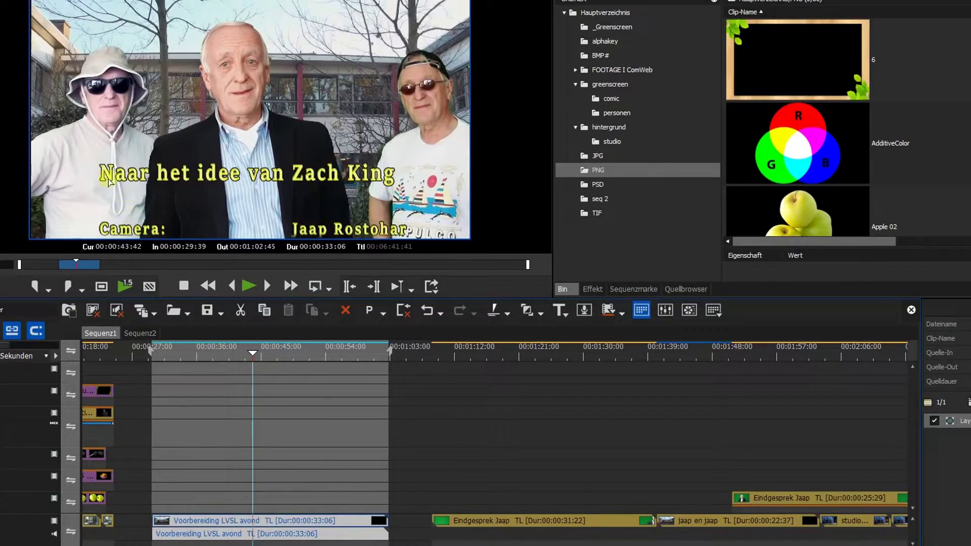
pyautogui.moveTo(448, 349)
pyautogui.mouseDown()
pyautogui.moveTo(517, 353)
pyautogui.moveTo(452, 375)
pyautogui.moveTo(515, 365)
pyautogui.moveTo(710, 381)
pyautogui.mouseUp()
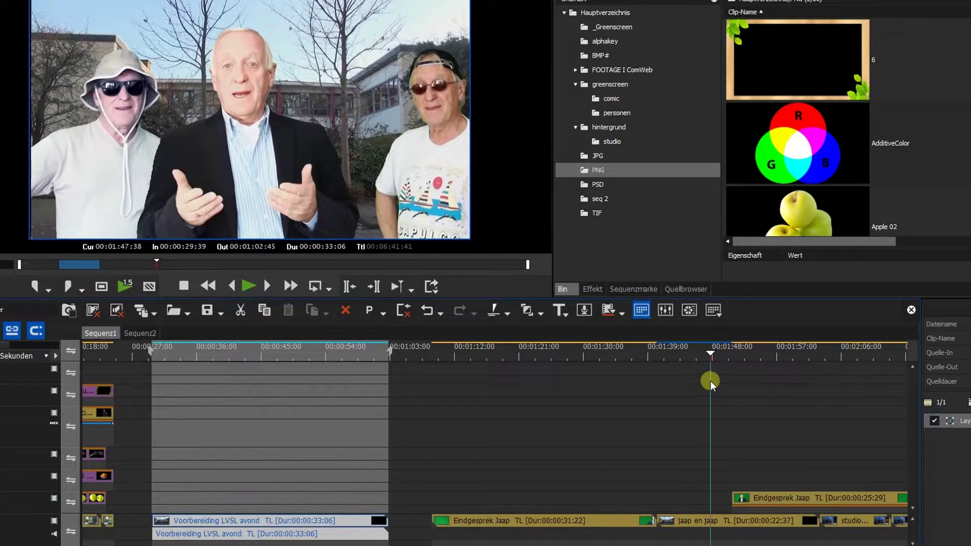
pyautogui.press('space')
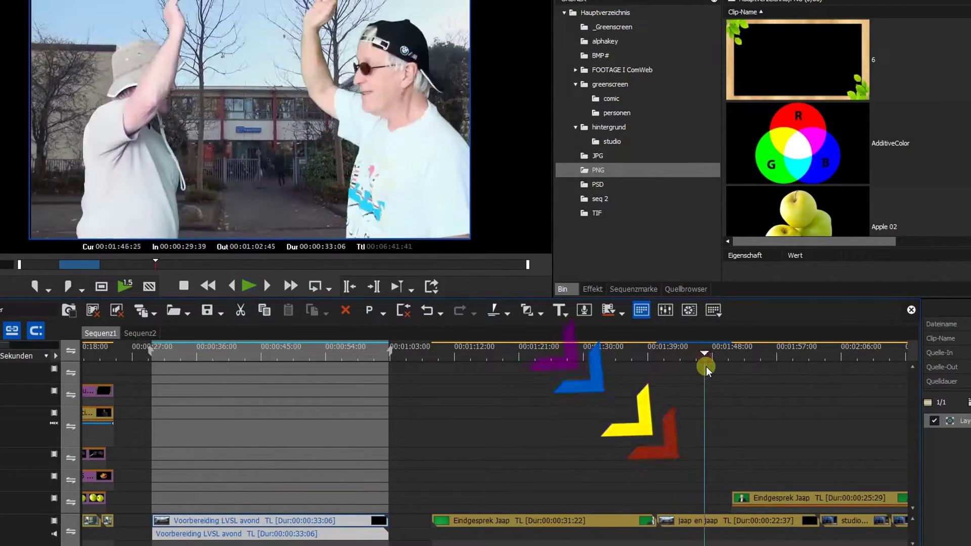
pyautogui.moveTo(709, 369); pyautogui.dragTo(693, 369)
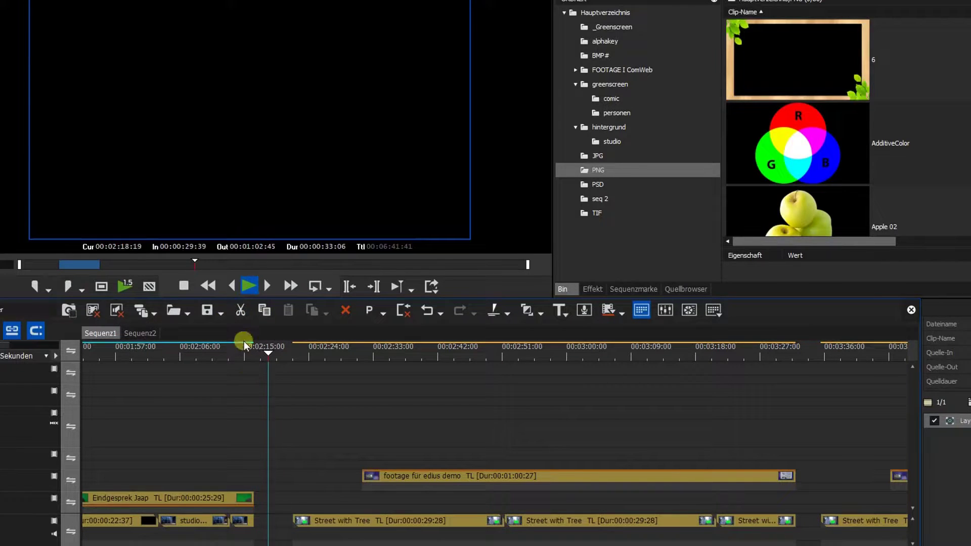
# - Scrub back to the presenter's green-screen shot at 00:01:21 and open the _Greenscreen bin folder
pyautogui.moveTo(242, 354)
pyautogui.mouseDown()
pyautogui.moveTo(3, 372)
pyautogui.moveTo(271, 380)
pyautogui.moveTo(86, 418)
pyautogui.moveTo(251, 428)
pyautogui.mouseUp()
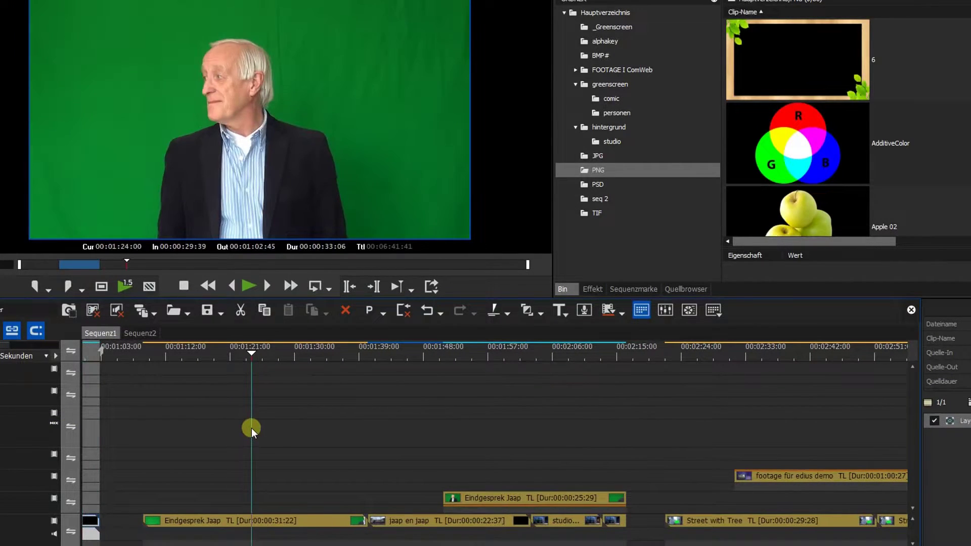
pyautogui.moveTo(251, 428)
pyautogui.mouseDown()
pyautogui.moveTo(232, 362)
pyautogui.moveTo(245, 378)
pyautogui.moveTo(267, 381)
pyautogui.moveTo(217, 408)
pyautogui.moveTo(254, 408)
pyautogui.moveTo(231, 405)
pyautogui.mouseUp()
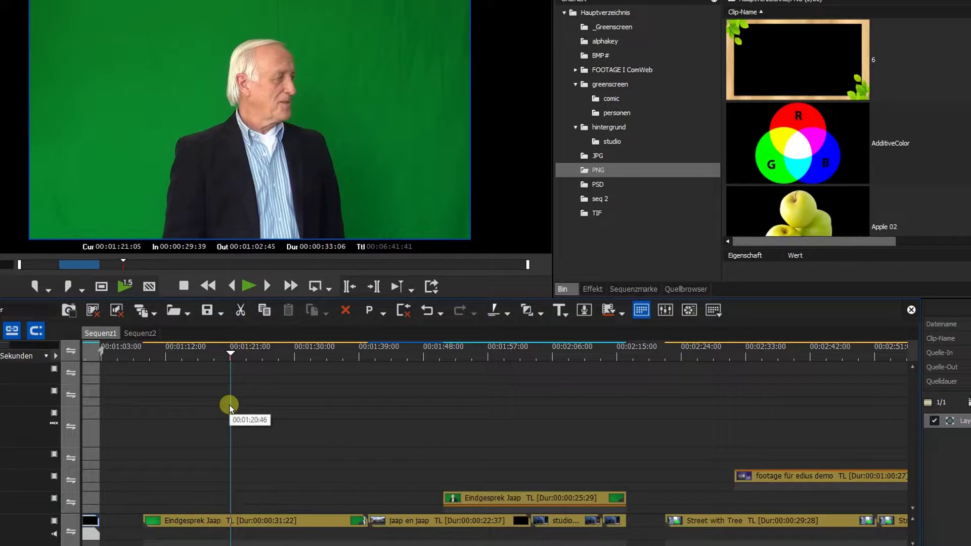
pyautogui.click(618, 36)
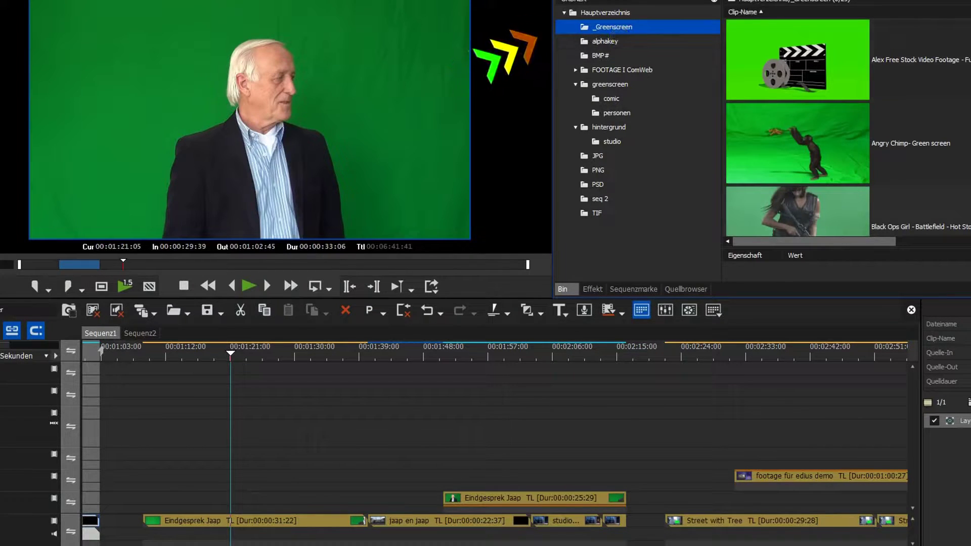
# - Widen the _Greenscreen clip list so details like 1280 x 720 and 30 fps appear
pyautogui.scroll(-3, 797, 127)
pyautogui.scroll(2, 798, 127)
pyautogui.scroll(1, 798, 127)
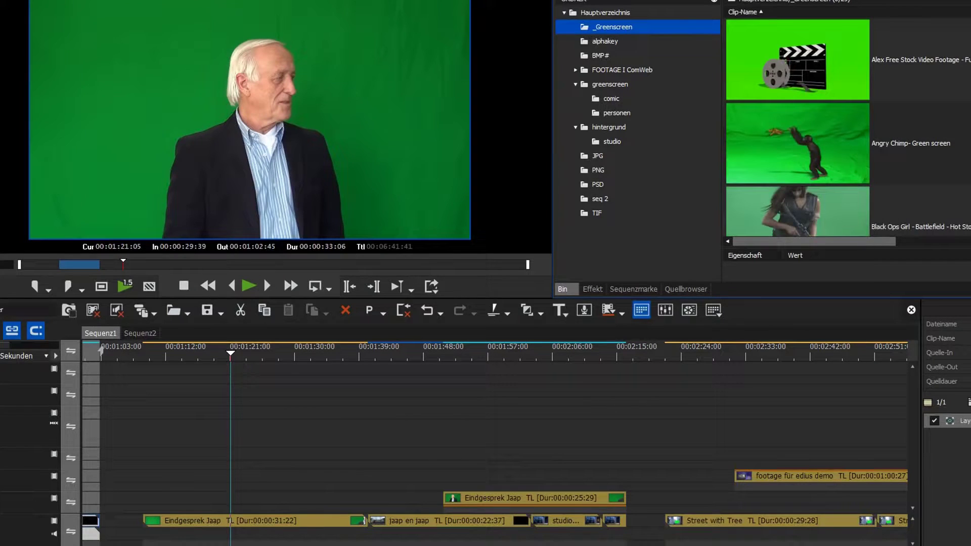
pyautogui.scroll(-1, 798, 126)
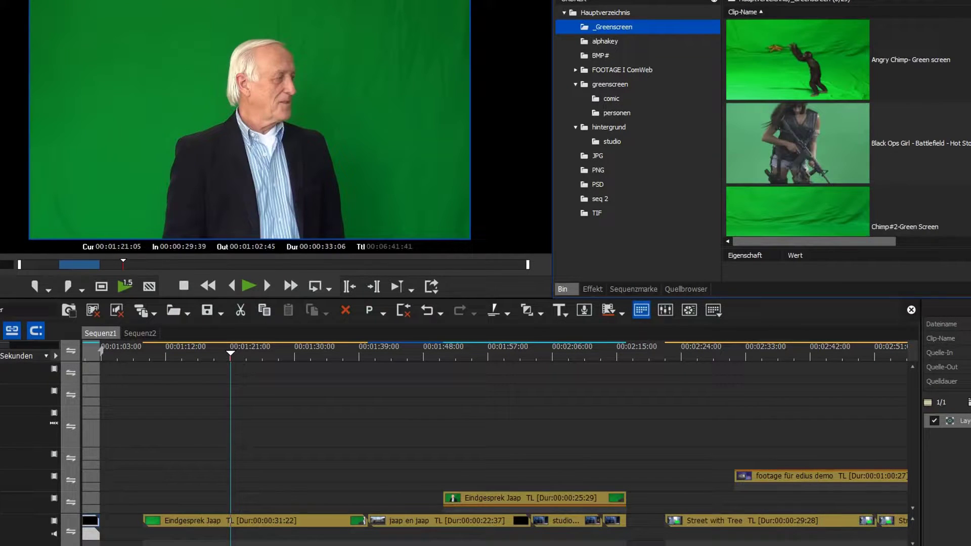
pyautogui.scroll(1, 798, 126)
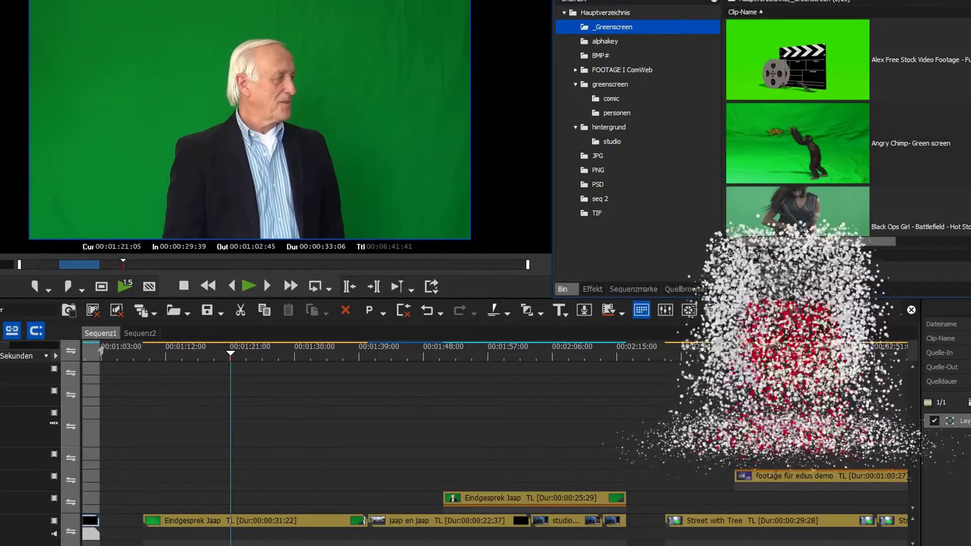
pyautogui.scroll(-1, 798, 127)
pyautogui.scroll(-1, 798, 126)
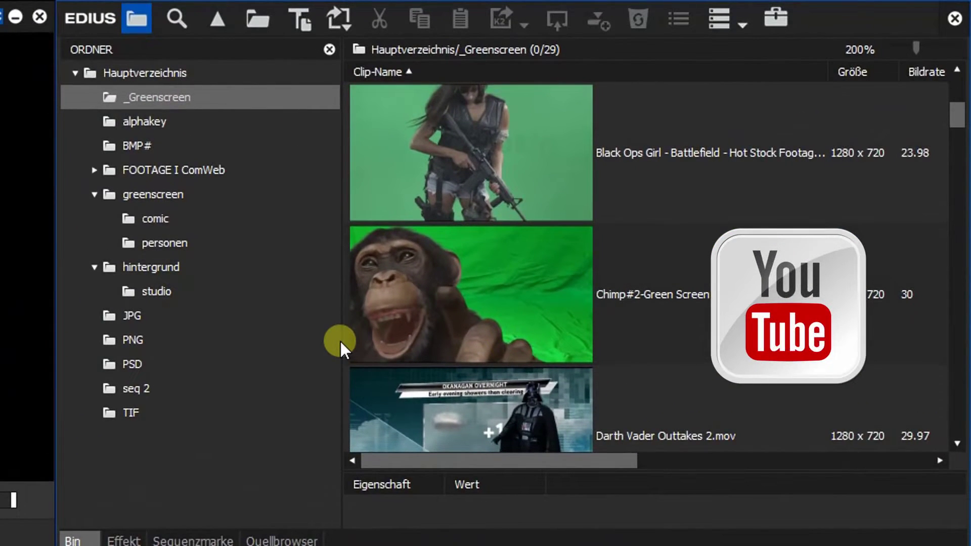
pyautogui.moveTo(553, 245); pyautogui.dragTo(516, 252)
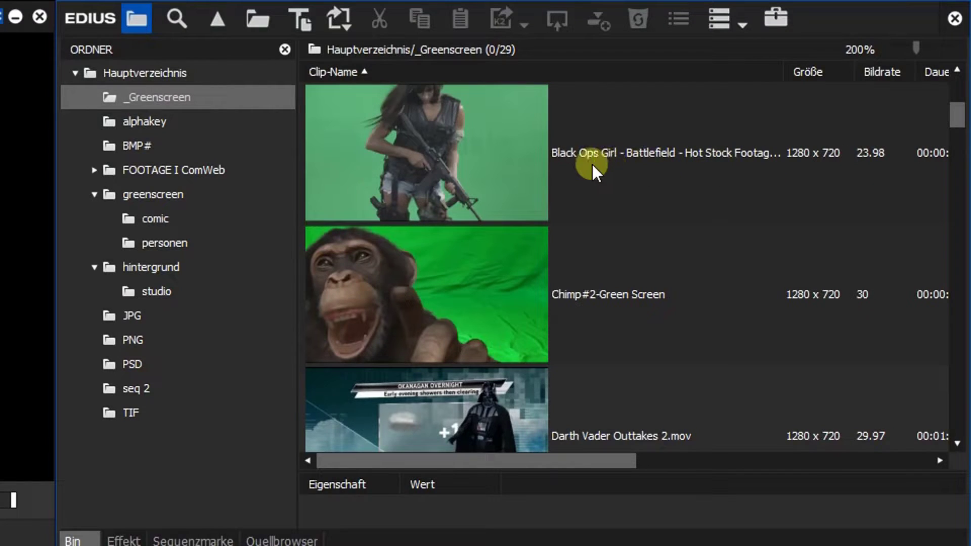
# - Browse the _Greenscreen clips and preview the Green Screen 40+ essential effects clip
pyautogui.scroll(2, 764, 237)
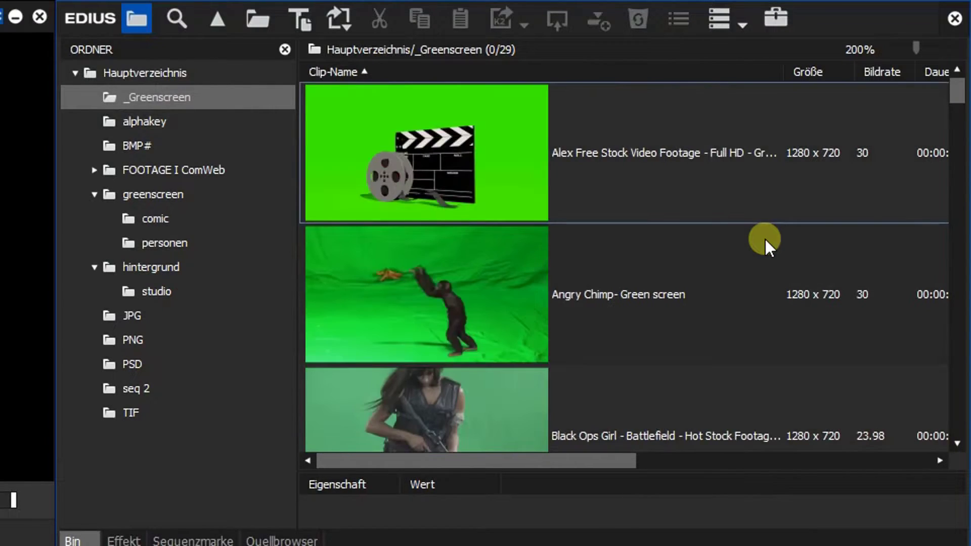
pyautogui.scroll(-1, 765, 238)
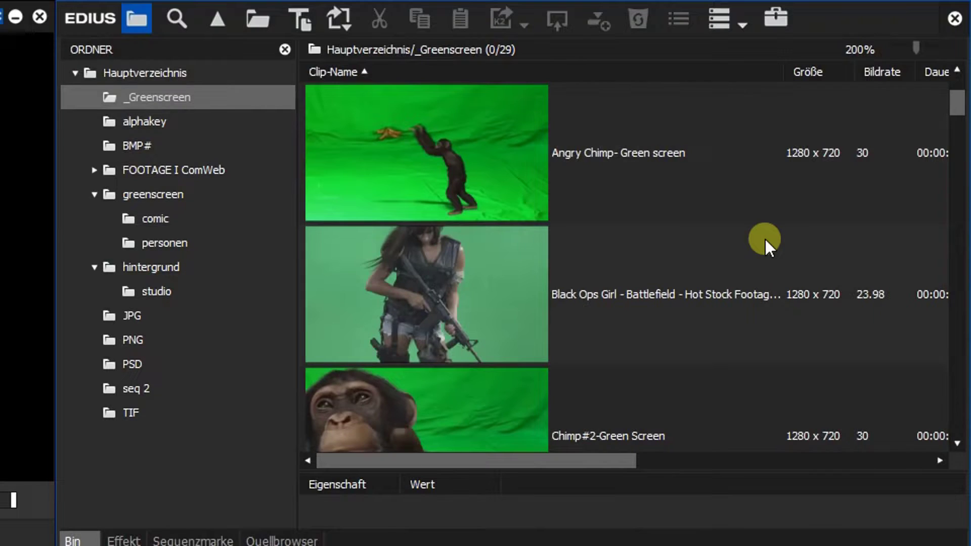
pyautogui.scroll(1, 686, 225)
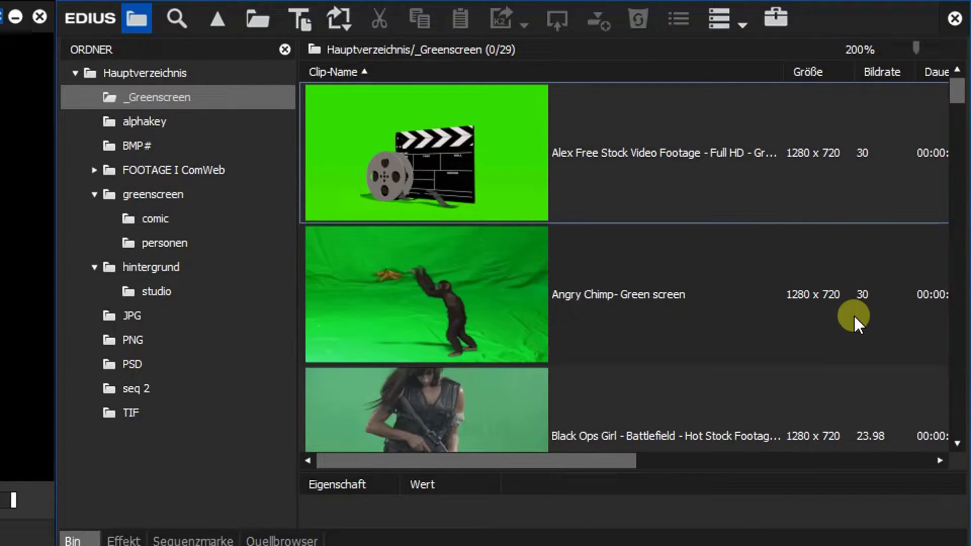
pyautogui.scroll(-1, 854, 315)
pyautogui.scroll(-1, 854, 314)
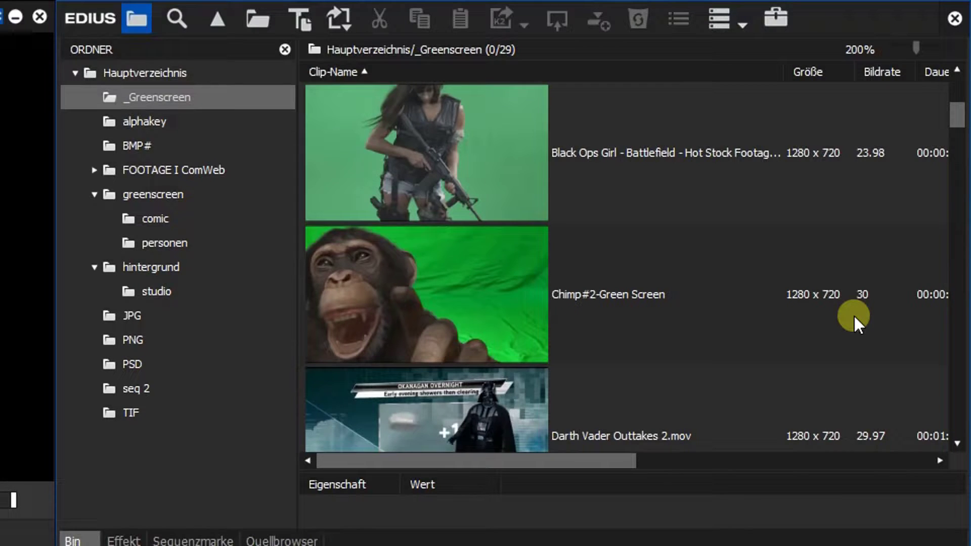
pyautogui.scroll(-1, 854, 314)
pyautogui.scroll(-1, 854, 314)
pyautogui.scroll(-1, 854, 315)
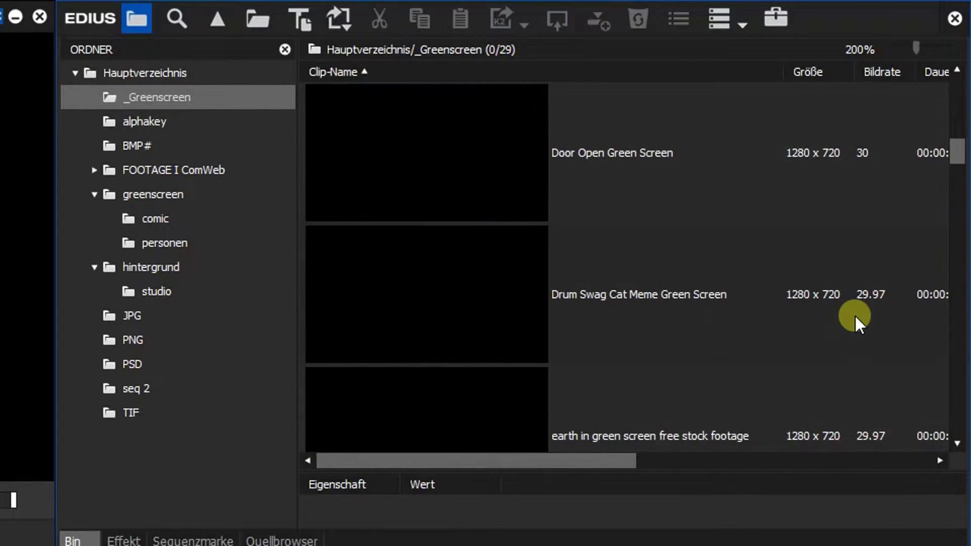
pyautogui.scroll(-1, 854, 314)
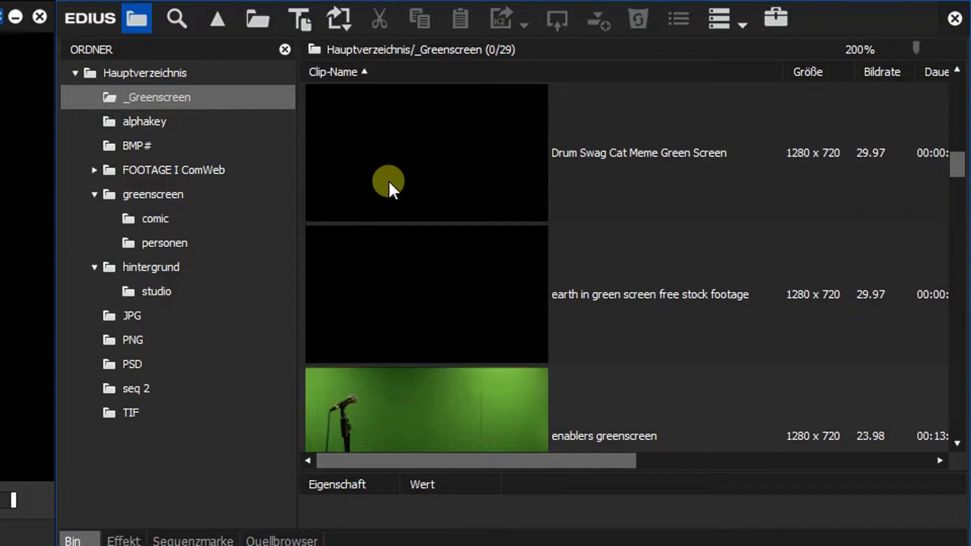
pyautogui.scroll(1, 454, 190)
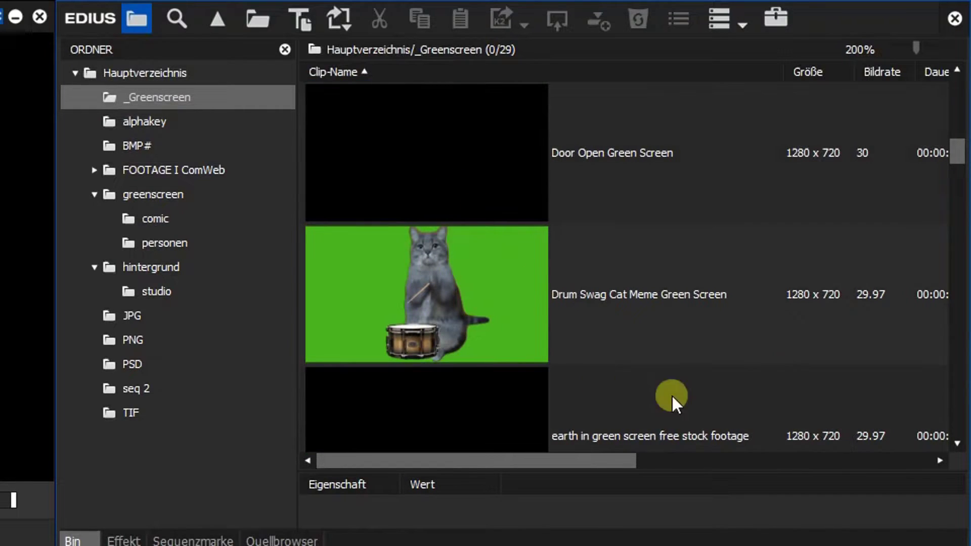
pyautogui.scroll(-1, 690, 320)
pyautogui.scroll(-2, 692, 322)
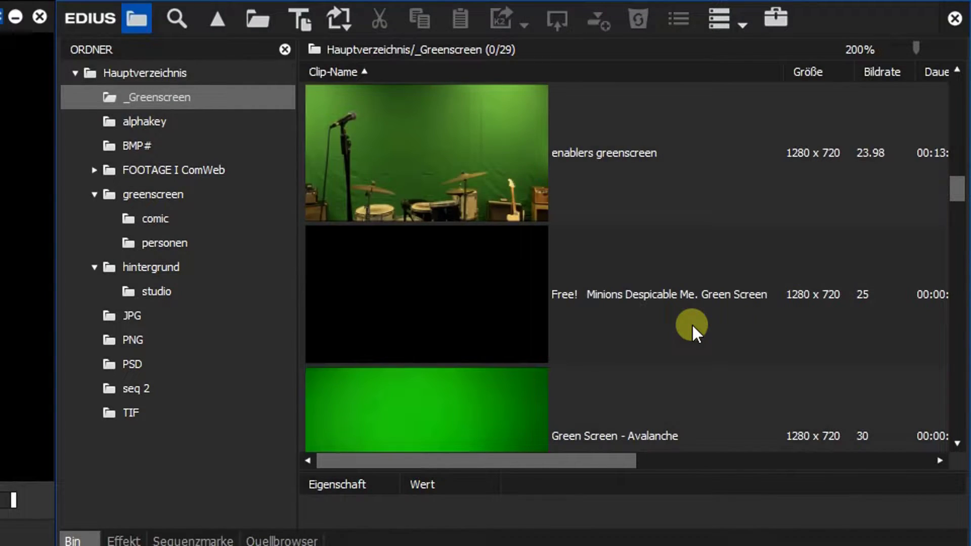
pyautogui.scroll(-2, 692, 329)
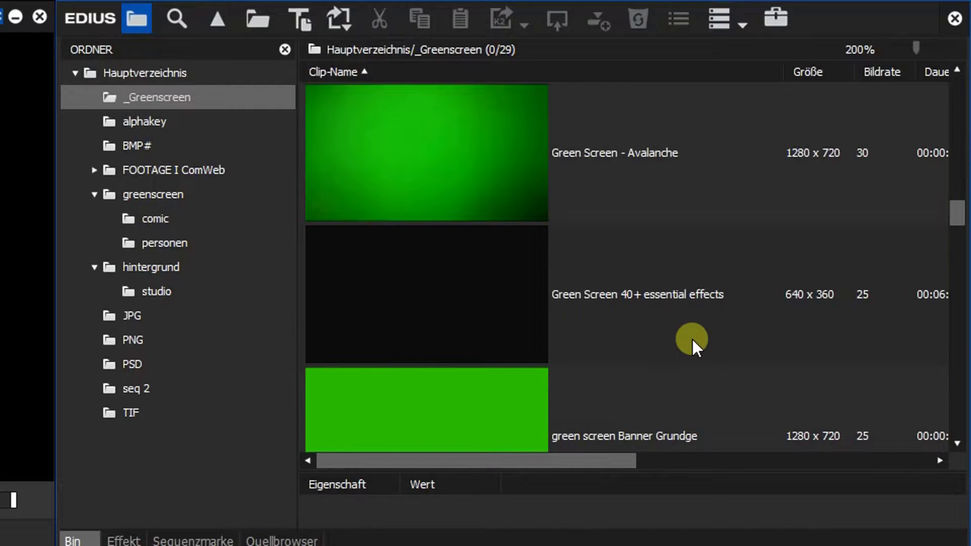
pyautogui.scroll(-1, 692, 342)
pyautogui.scroll(1, 692, 342)
pyautogui.scroll(1, 693, 342)
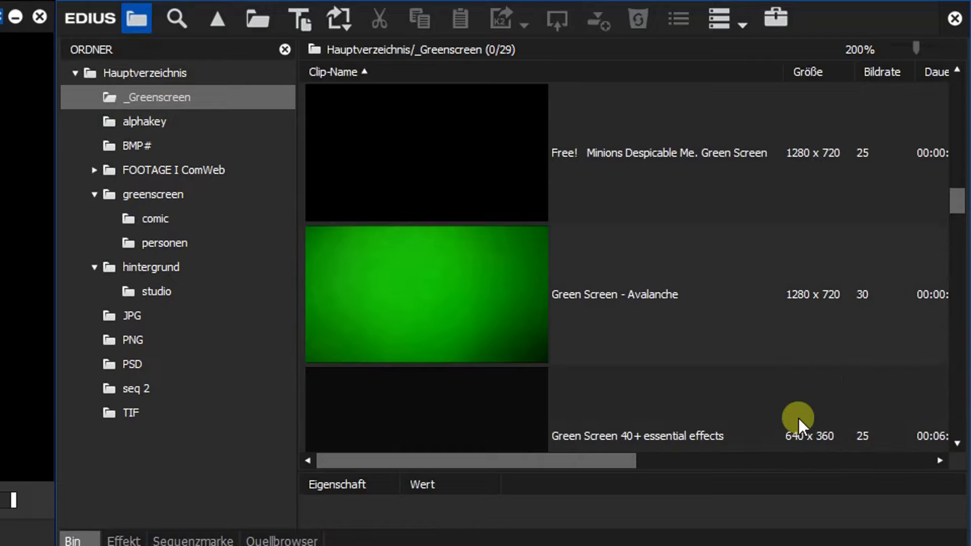
pyautogui.scroll(-1, 794, 436)
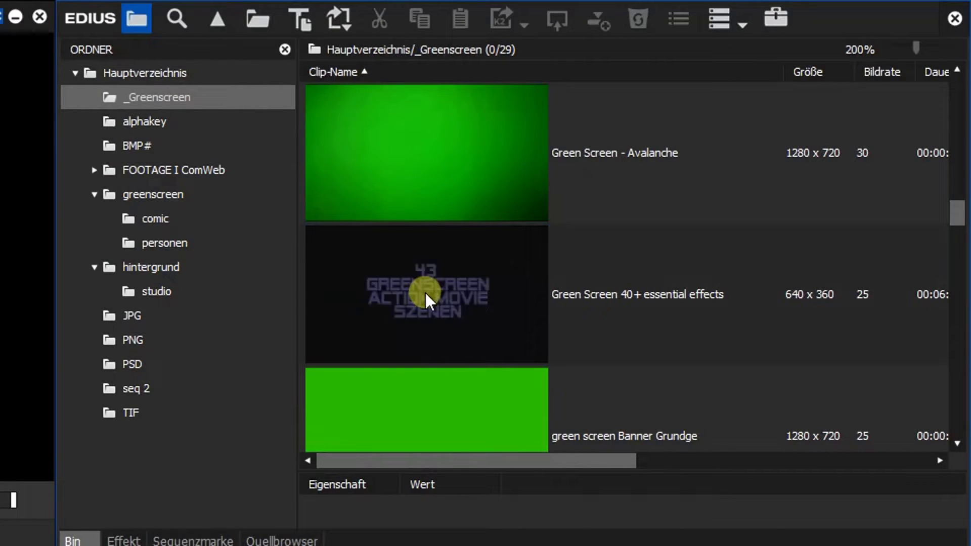
pyautogui.click(420, 306)
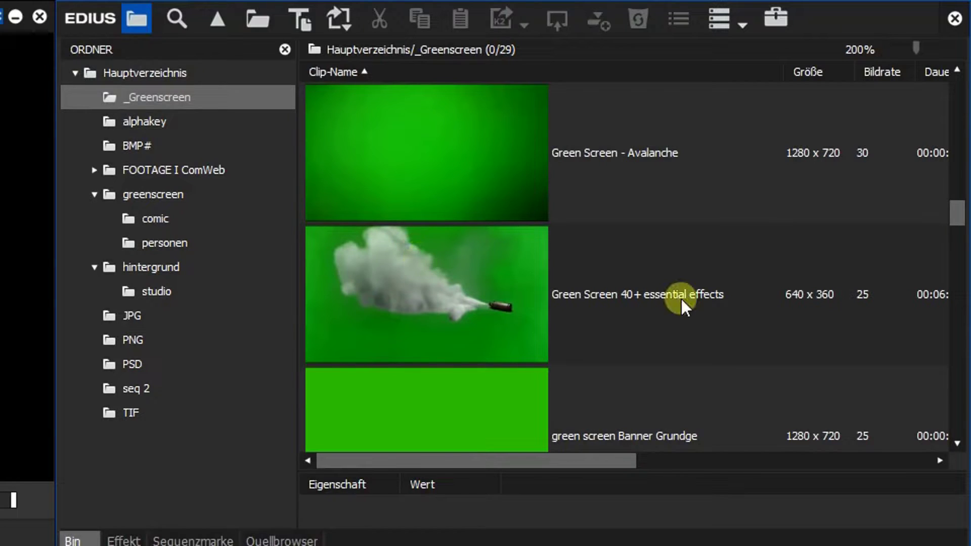
# - Select Darth Vader Outtakes 2.mov, scrub to about 00:01:27, and open the Effect palette
pyautogui.scroll(1, 682, 299)
pyautogui.scroll(4, 691, 233)
pyautogui.scroll(3, 698, 259)
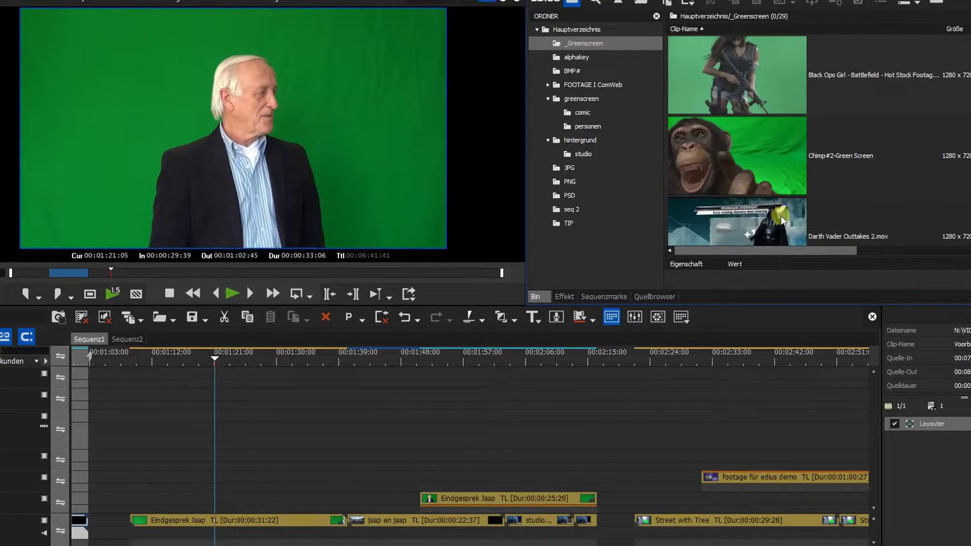
pyautogui.scroll(-1, 781, 216)
pyautogui.click(779, 166)
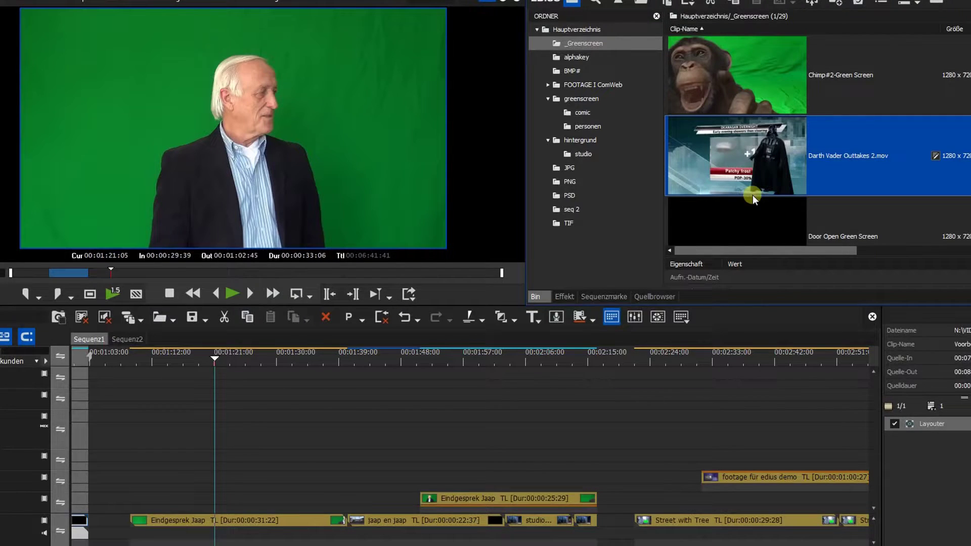
pyautogui.moveTo(218, 359)
pyautogui.mouseDown()
pyautogui.moveTo(261, 359)
pyautogui.moveTo(217, 364)
pyautogui.mouseUp()
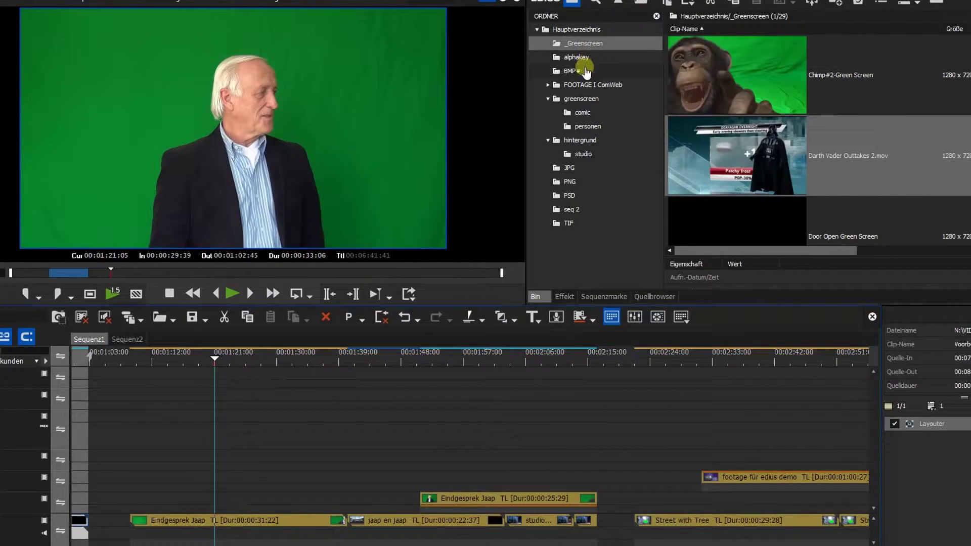
pyautogui.click(564, 297)
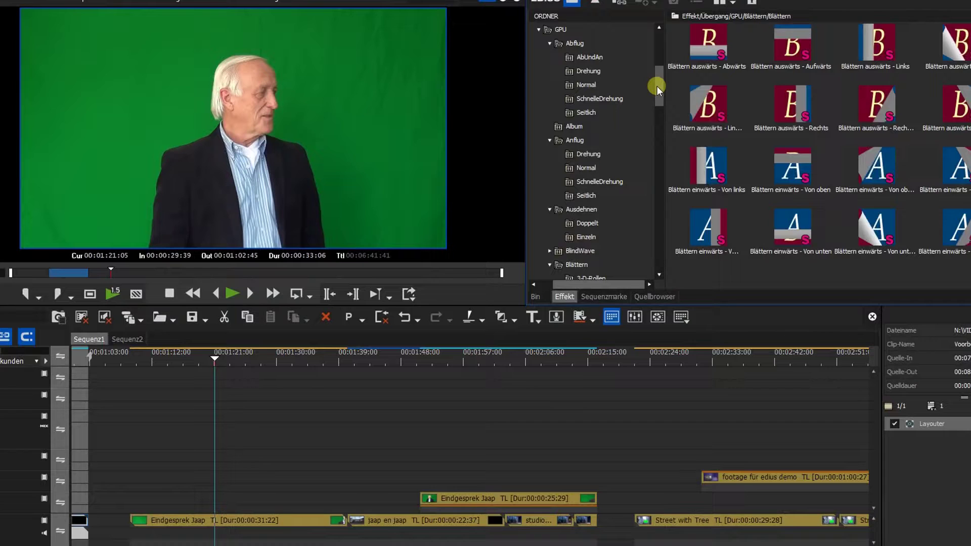
# - Collapse the GPU transitions and open Videofilter, listing Alphakanal entfernen, Alter Film and Chrominanz
pyautogui.click(539, 30)
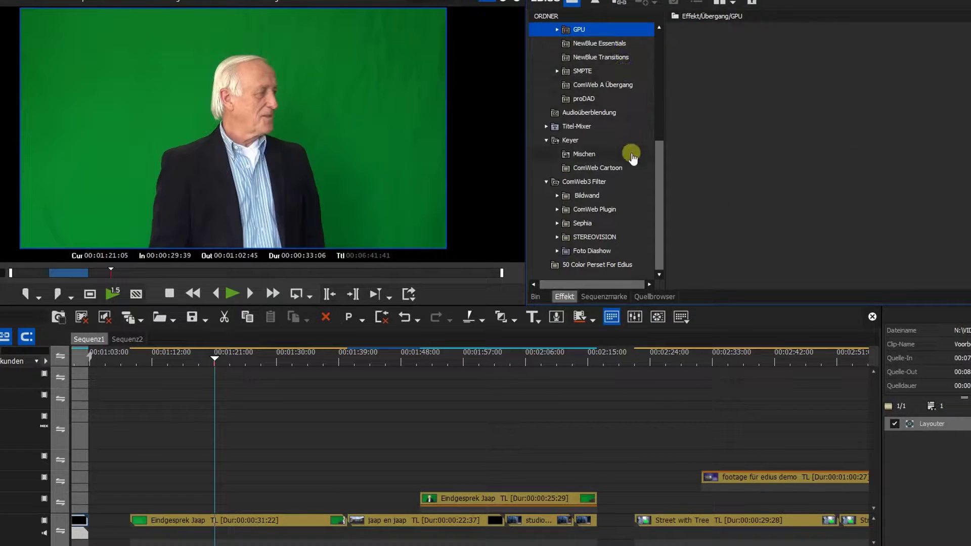
pyautogui.scroll(3, 631, 162)
pyautogui.scroll(-2, 632, 172)
pyautogui.scroll(-1, 632, 174)
pyautogui.scroll(2, 632, 174)
pyautogui.scroll(3, 633, 176)
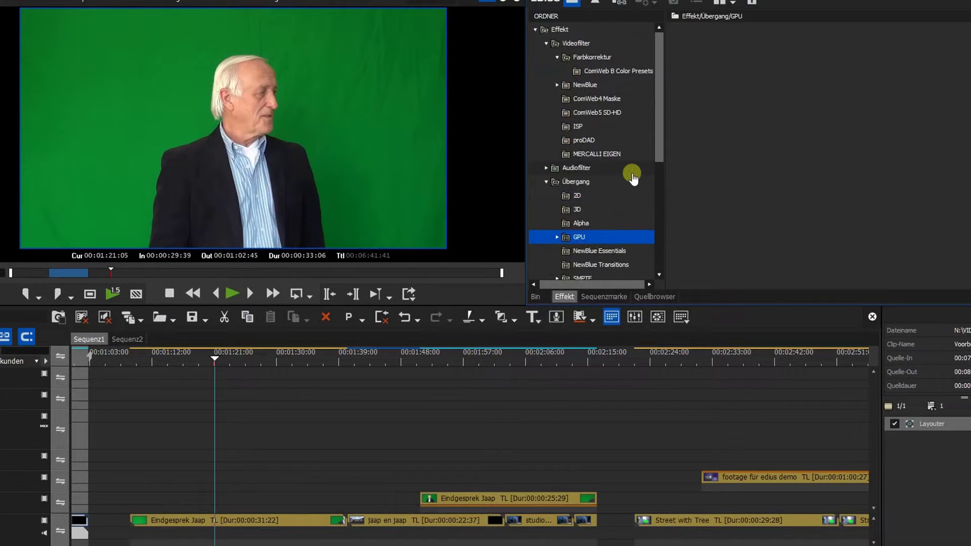
pyautogui.click(586, 48)
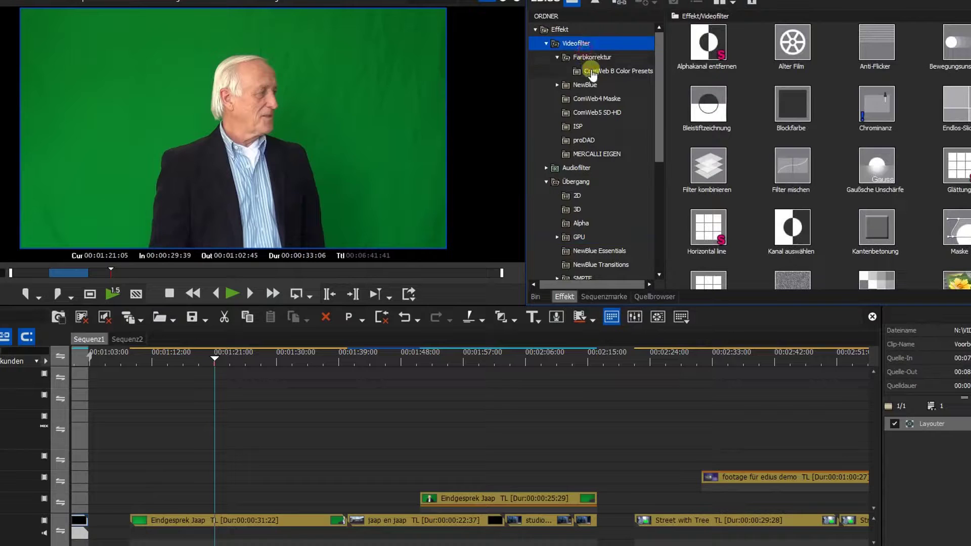
pyautogui.scroll(-1, 939, 174)
pyautogui.scroll(1, 939, 178)
pyautogui.click(546, 43)
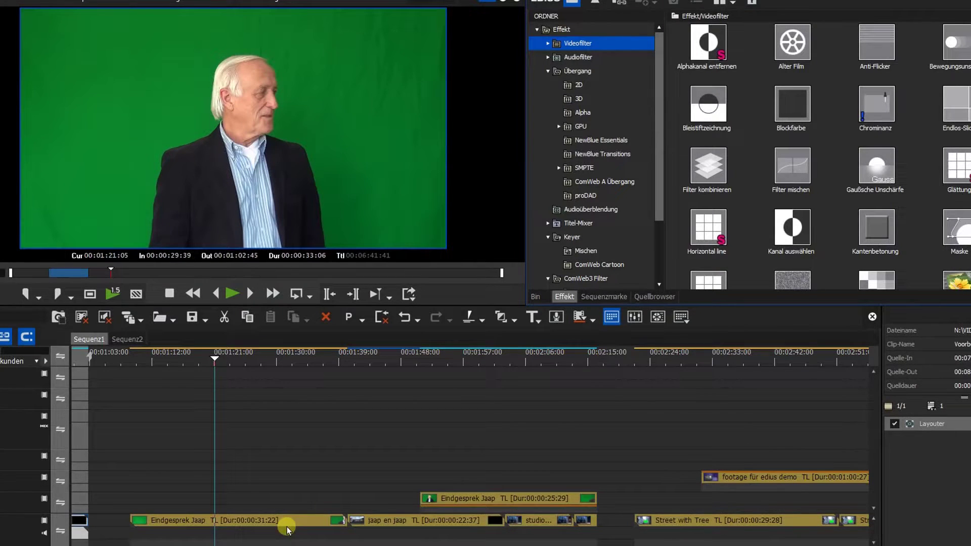
# - Set the timeline track height to 5 Hoch and park the playhead in the gap after the clip
pyautogui.moveTo(150, 357)
pyautogui.mouseDown()
pyautogui.moveTo(55, 365)
pyautogui.moveTo(187, 400)
pyautogui.mouseUp()
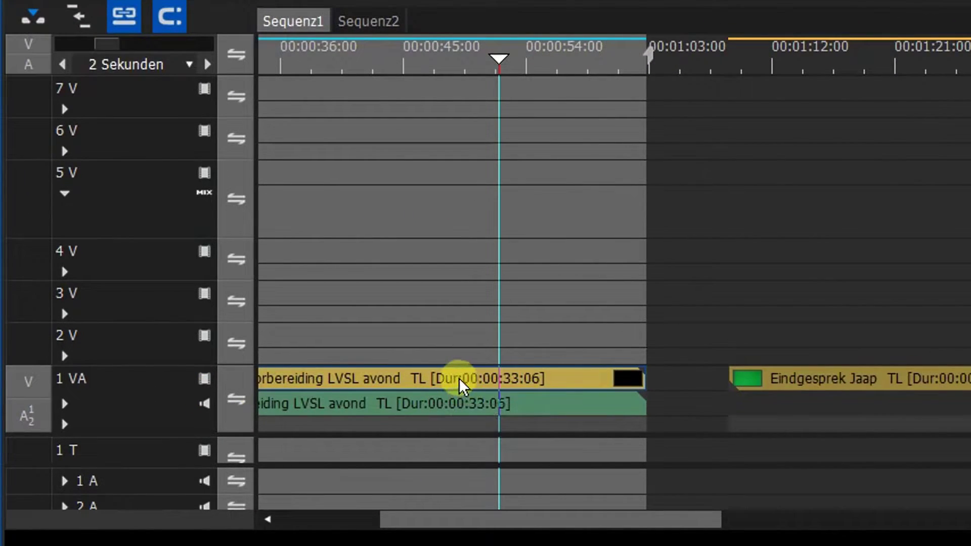
pyautogui.rightClick(126, 395)
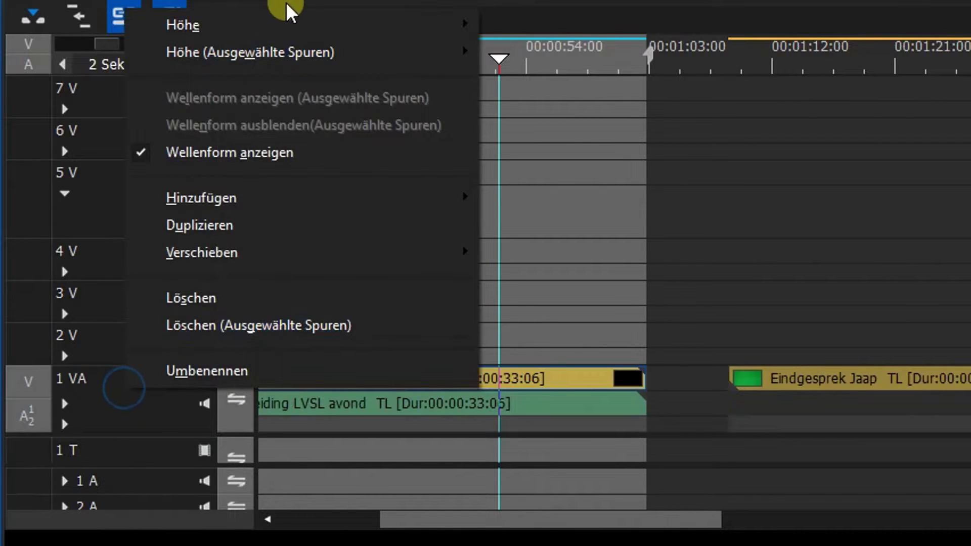
pyautogui.moveTo(282, 37)
pyautogui.click(548, 133)
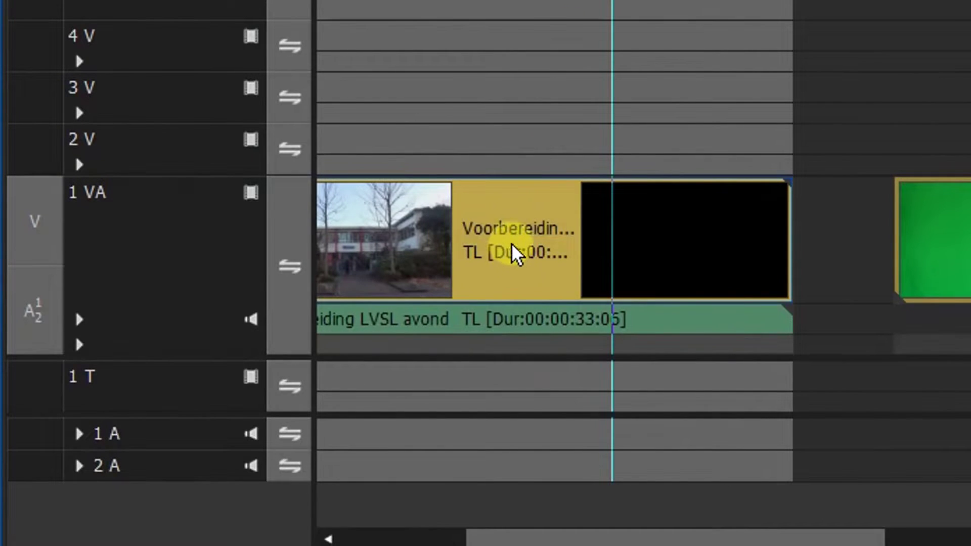
pyautogui.click(427, 258)
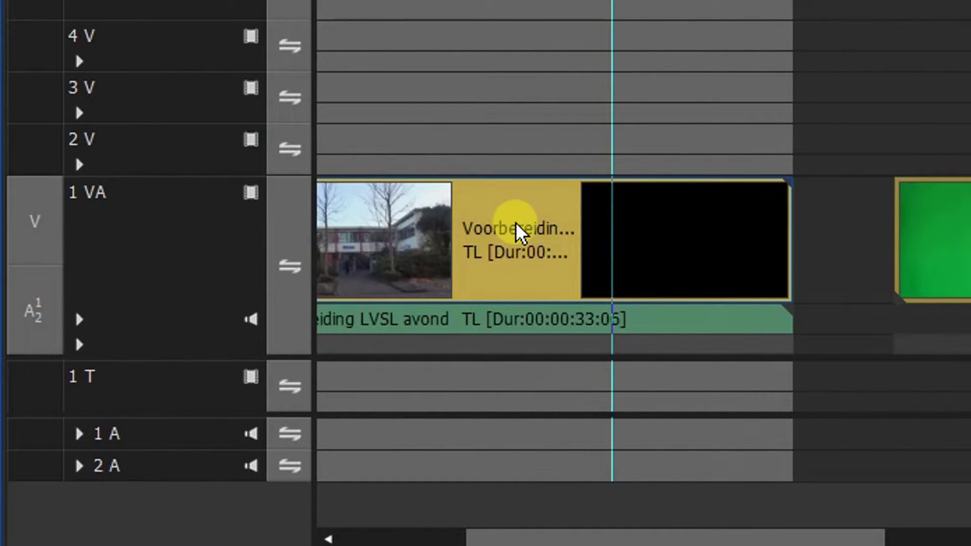
pyautogui.click(506, 5)
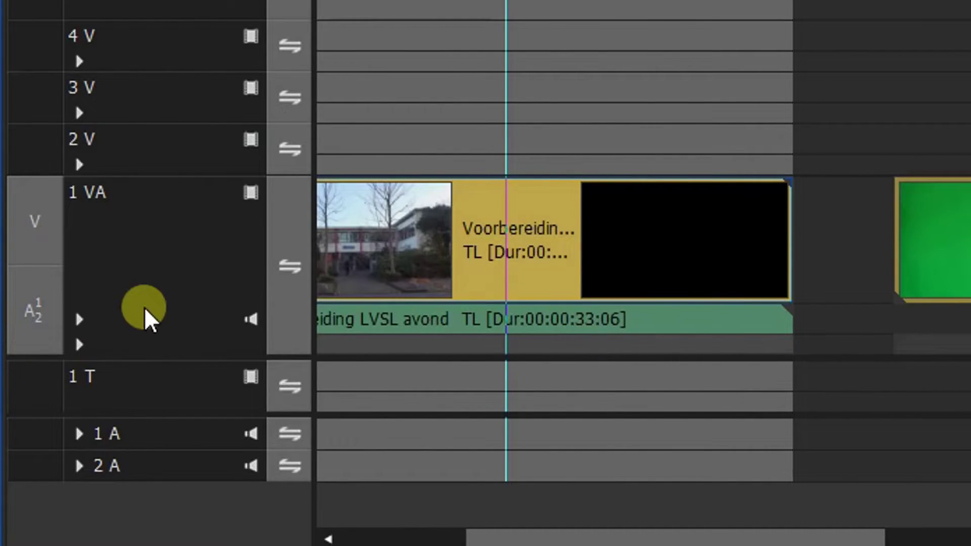
# - Reveal track 1 VA's mix lane with its volume line and select the track
pyautogui.click(80, 319)
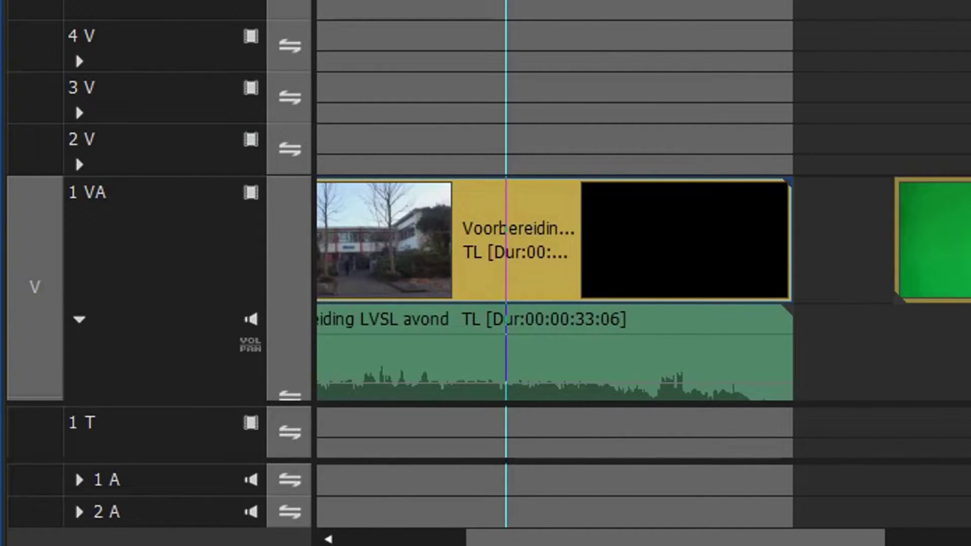
pyautogui.click(79, 319)
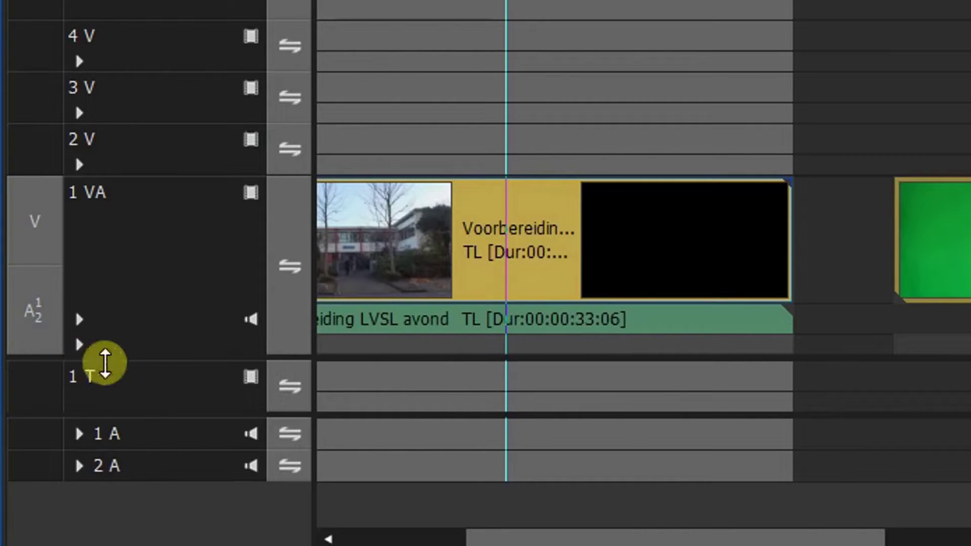
pyautogui.click(79, 345)
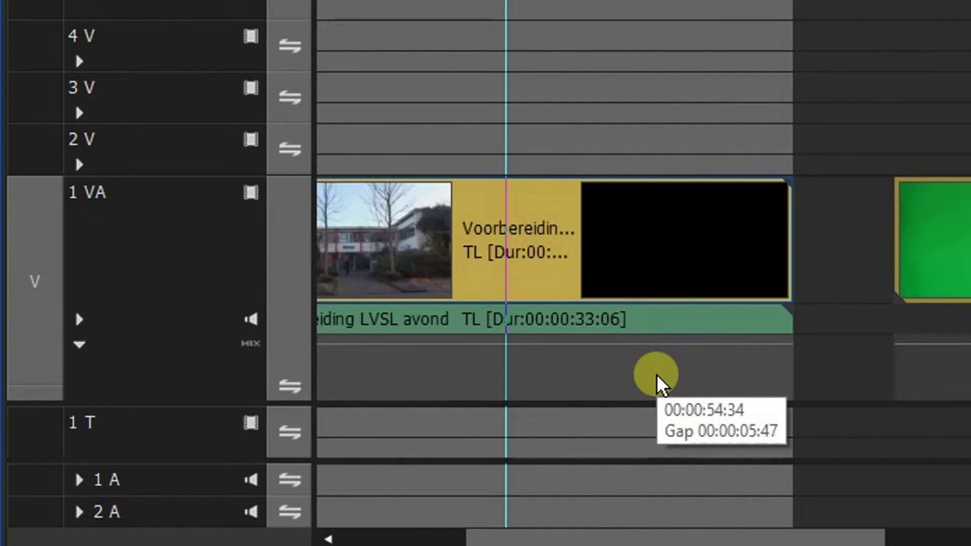
pyautogui.click(250, 348)
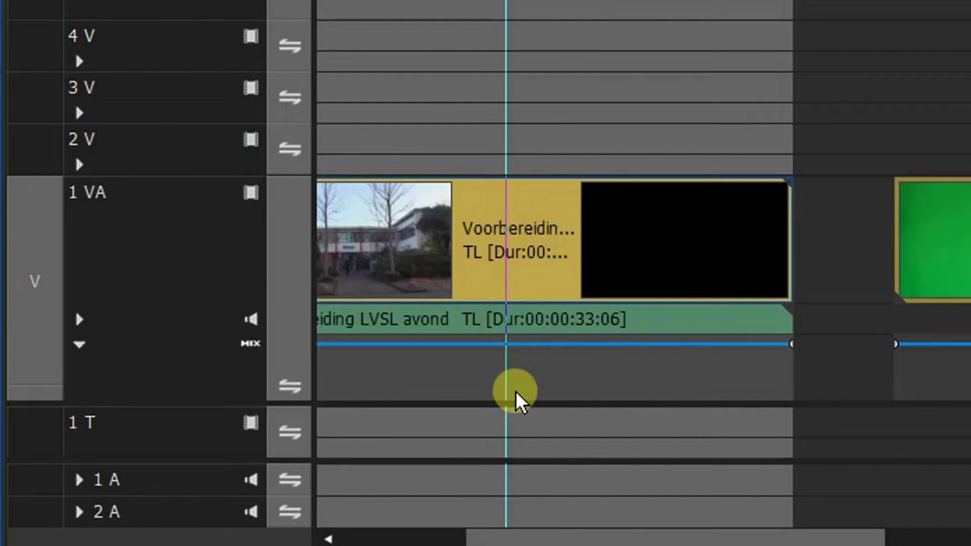
pyautogui.moveTo(517, 401)
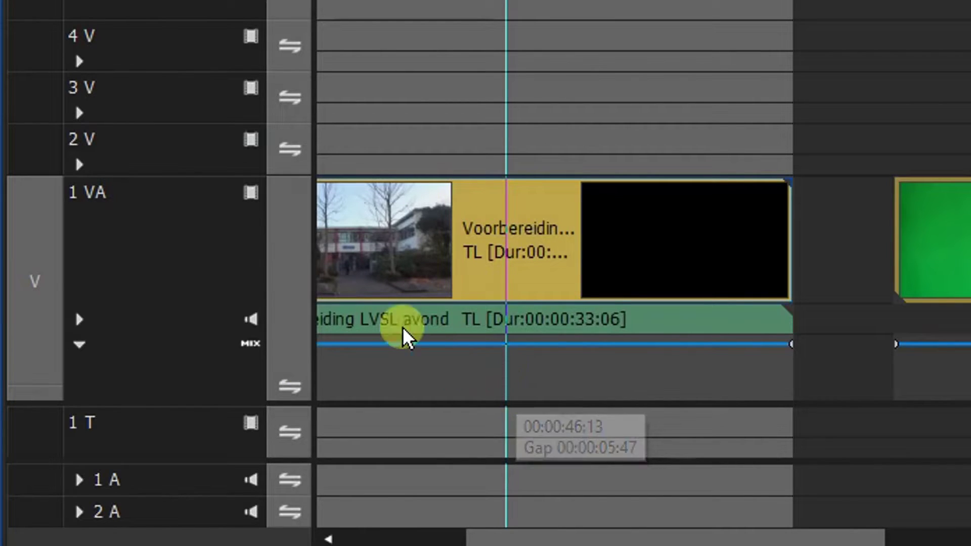
pyautogui.click(241, 342)
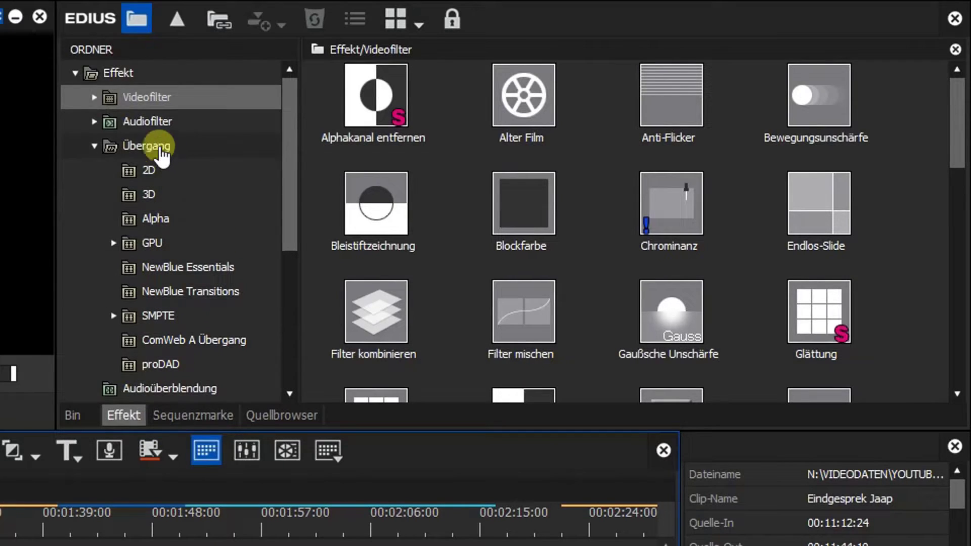
# - Collapse Übergang, glance at Mischen, and open Keyer listing Chromakey, Luminanz-Key and Spurmatte
pyautogui.click(94, 147)
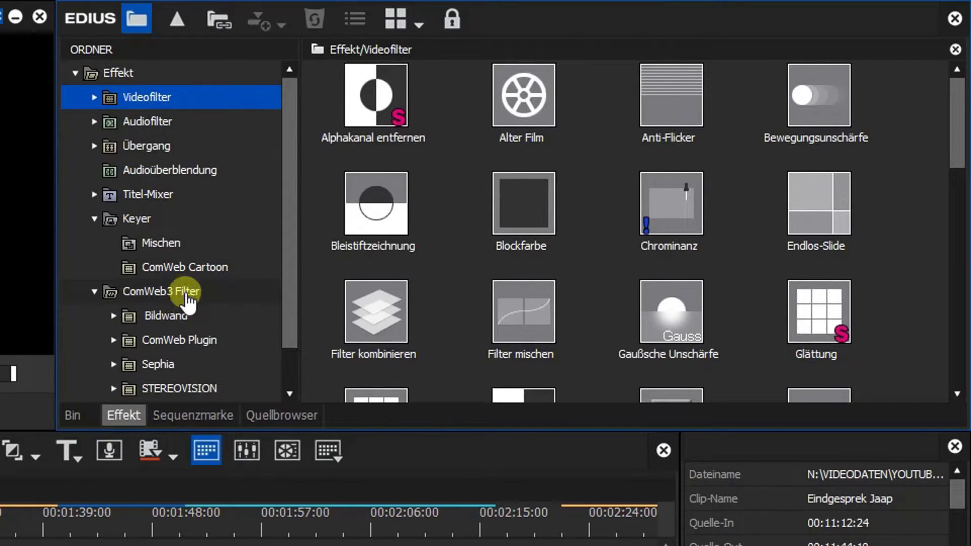
pyautogui.click(122, 218)
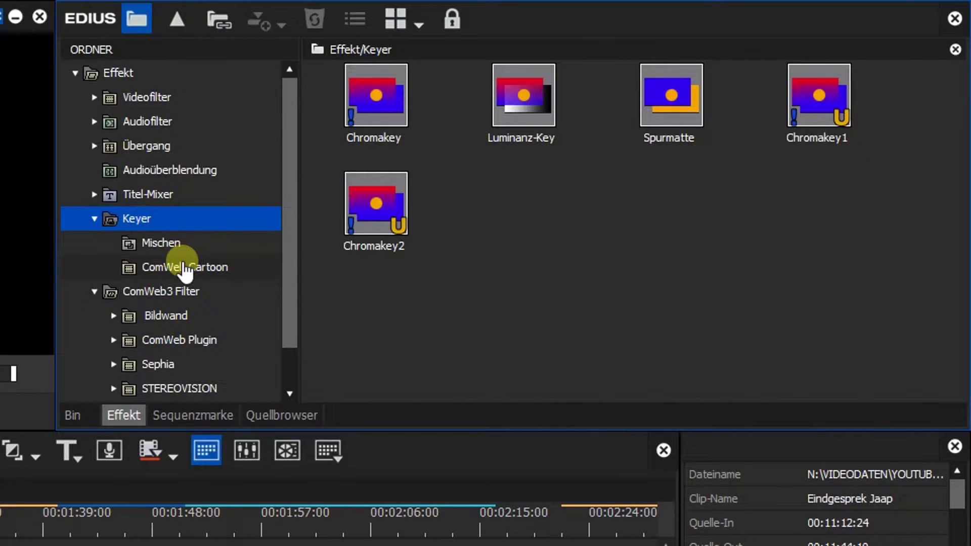
pyautogui.click(184, 268)
pyautogui.click(151, 249)
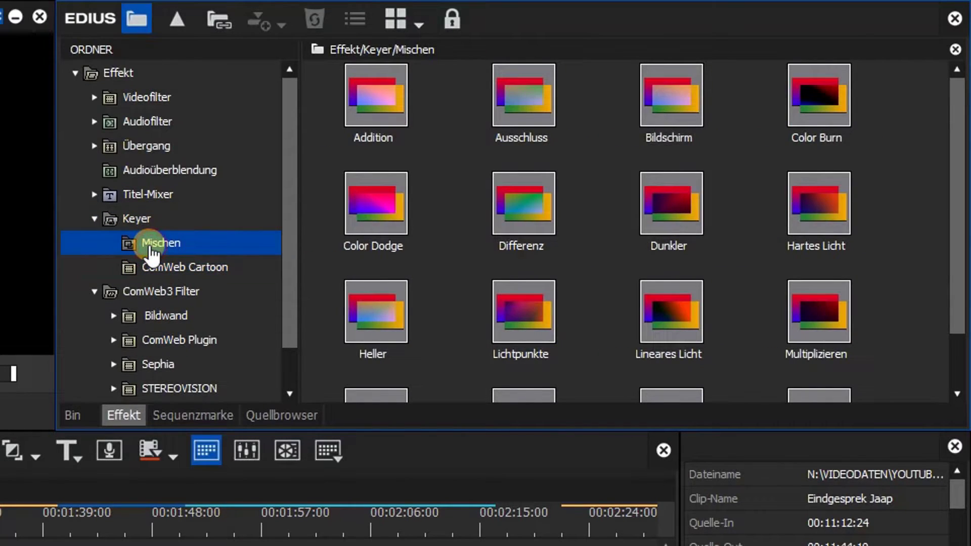
pyautogui.click(136, 219)
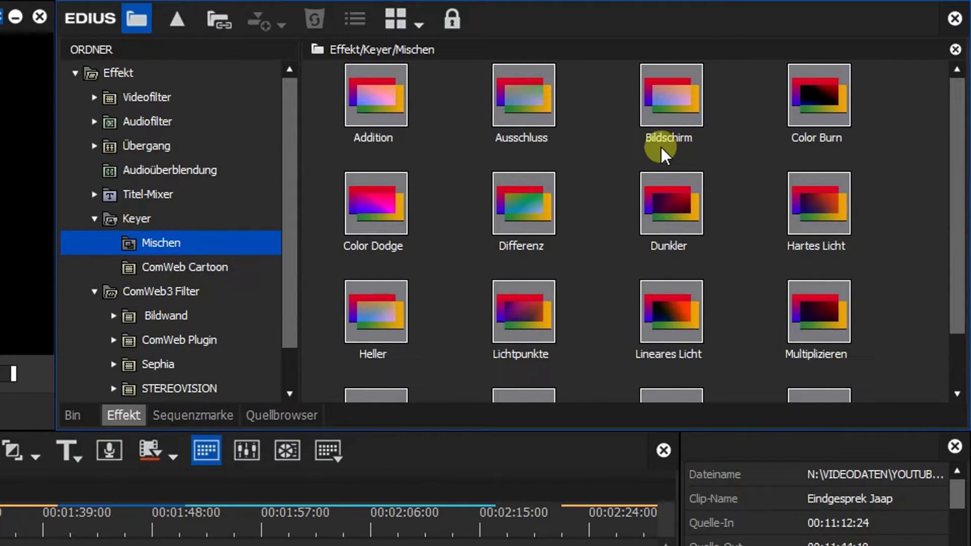
pyautogui.moveTo(645, 117)
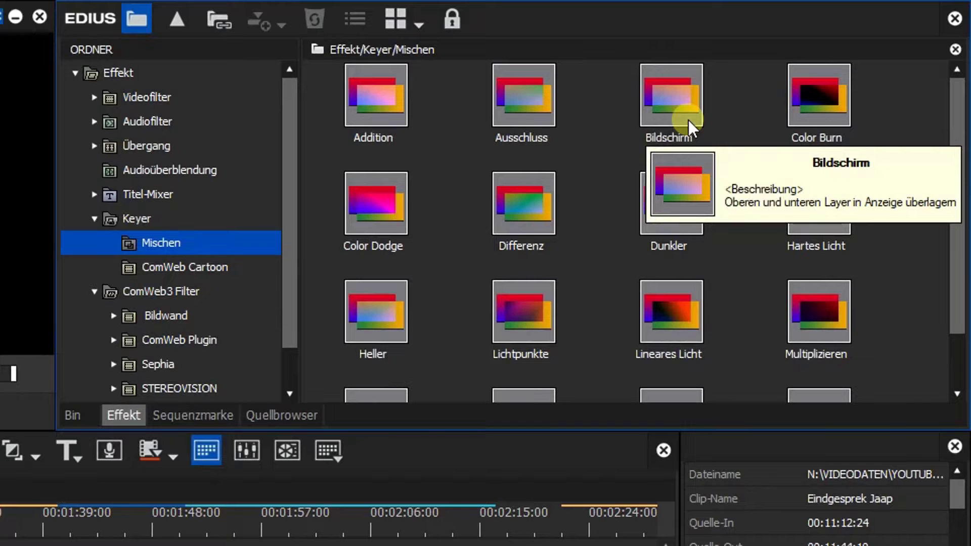
pyautogui.click(136, 219)
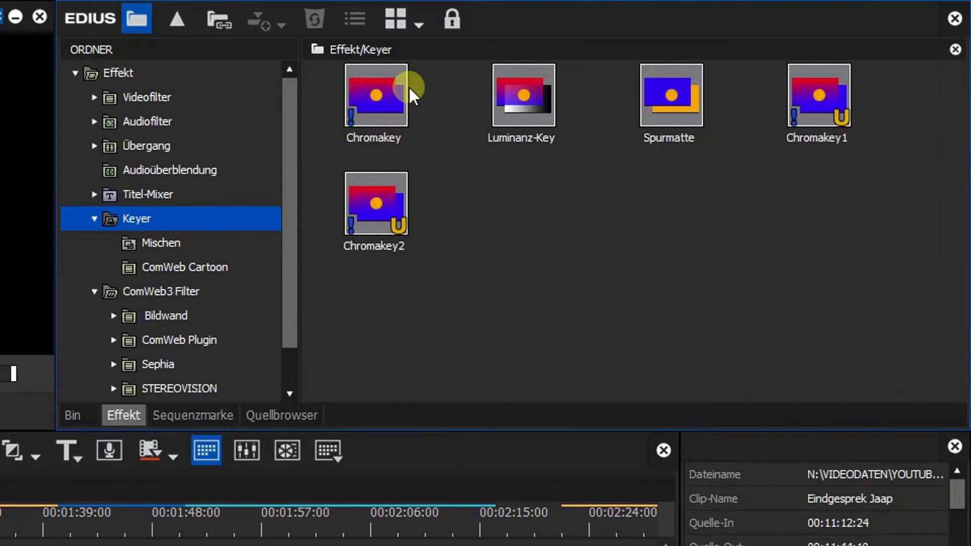
pyautogui.moveTo(396, 105)
pyautogui.moveTo(529, 111)
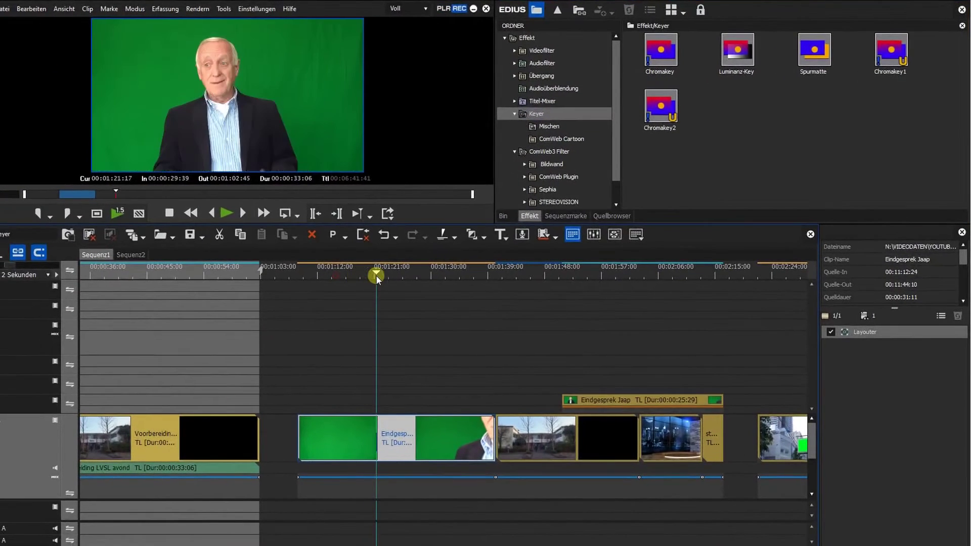
# - Scrub to about 00:01:17 and drop Chromakey onto the presenter clip's mixer lane
pyautogui.moveTo(403, 277)
pyautogui.mouseDown()
pyautogui.moveTo(352, 287)
pyautogui.moveTo(378, 287)
pyautogui.mouseUp()
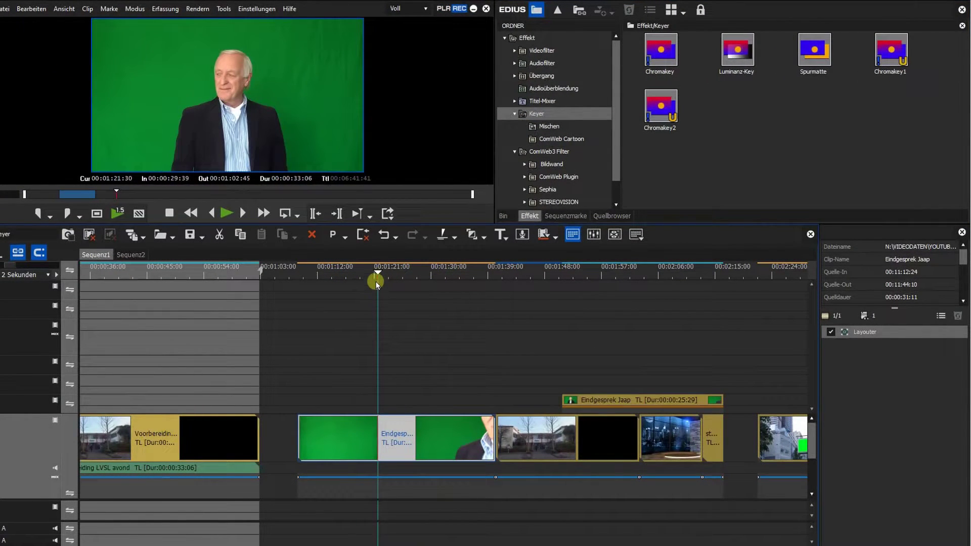
pyautogui.click(649, 64)
pyautogui.moveTo(669, 60)
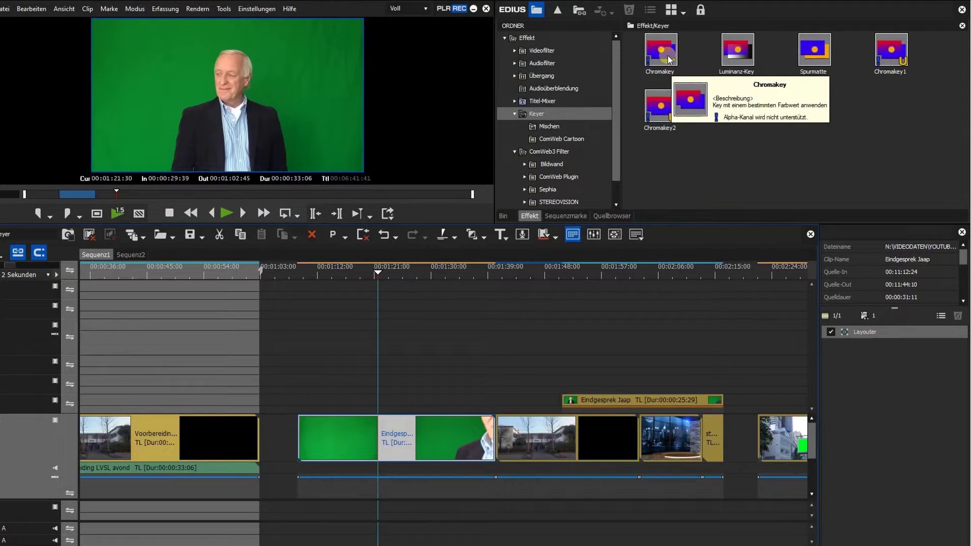
pyautogui.moveTo(669, 59)
pyautogui.mouseDown()
pyautogui.moveTo(429, 402)
pyautogui.moveTo(434, 431)
pyautogui.mouseUp()
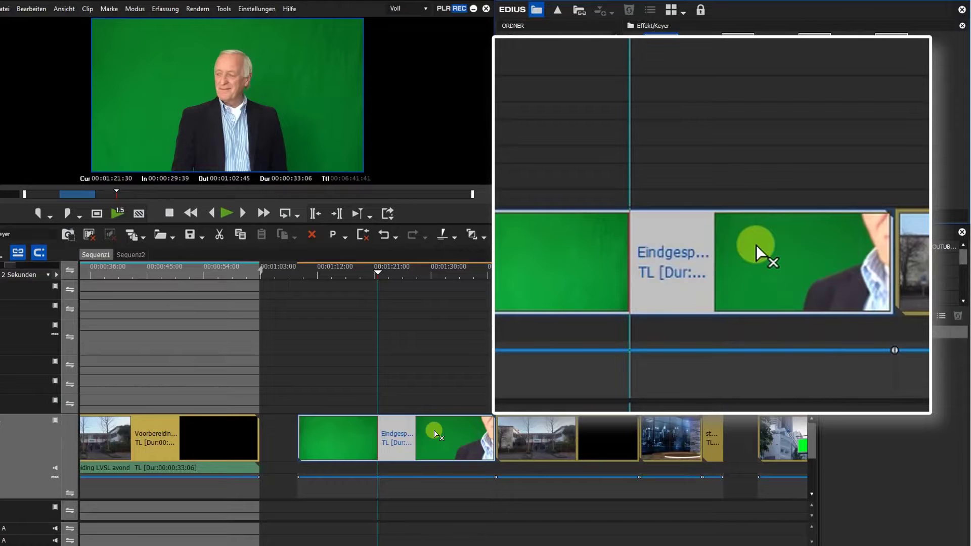
pyautogui.moveTo(433, 435); pyautogui.dragTo(396, 490)
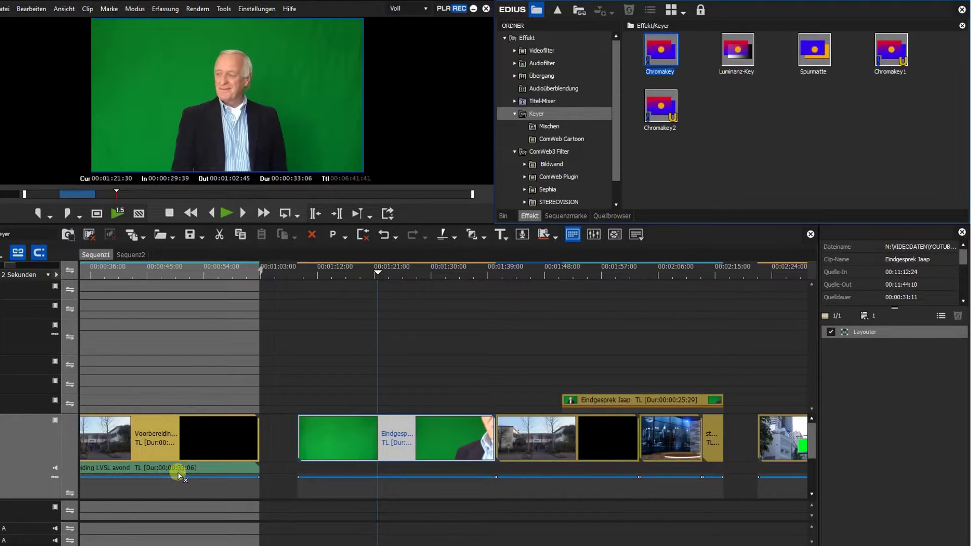
# - Resize the preview and timeline panels and select the clip's key lane to inspect Chromakey
pyautogui.moveTo(184, 498)
pyautogui.mouseDown()
pyautogui.moveTo(445, 410)
pyautogui.moveTo(435, 456)
pyautogui.mouseUp()
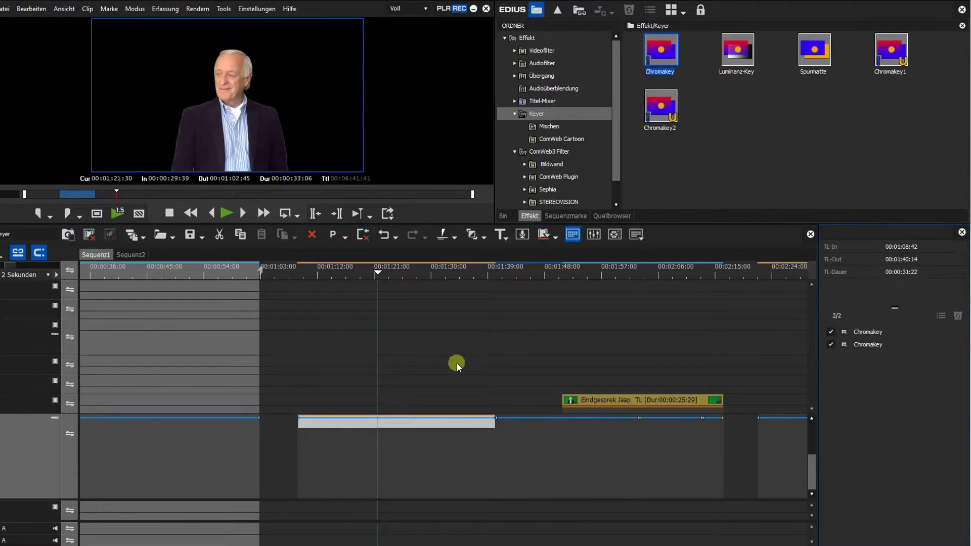
pyautogui.moveTo(814, 469); pyautogui.dragTo(814, 435)
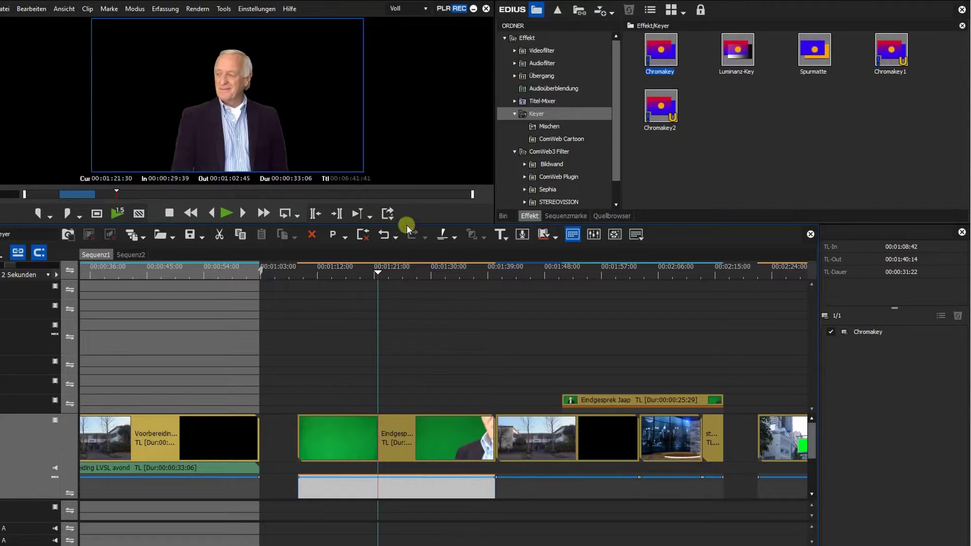
pyautogui.moveTo(406, 225)
pyautogui.mouseDown()
pyautogui.moveTo(413, 202)
pyautogui.moveTo(432, 273)
pyautogui.mouseUp()
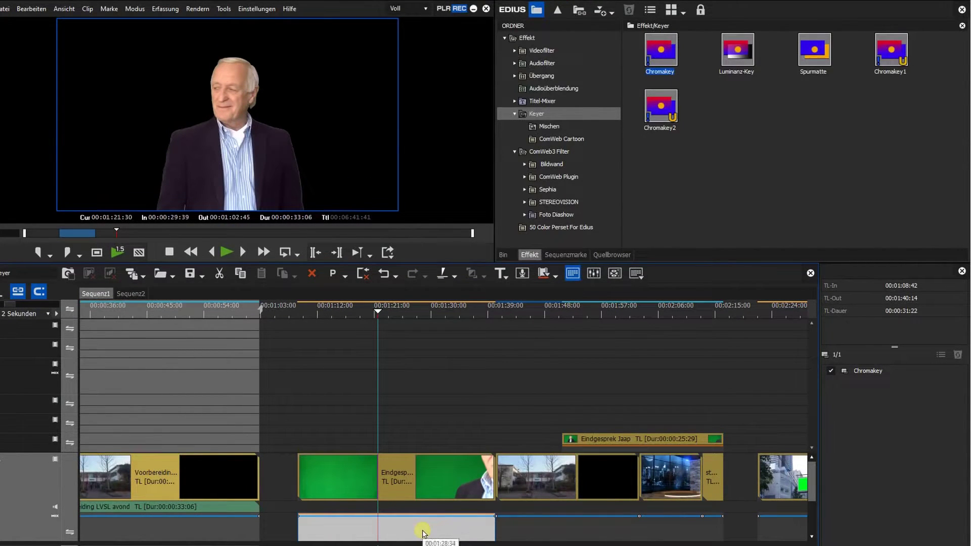
pyautogui.click(429, 470)
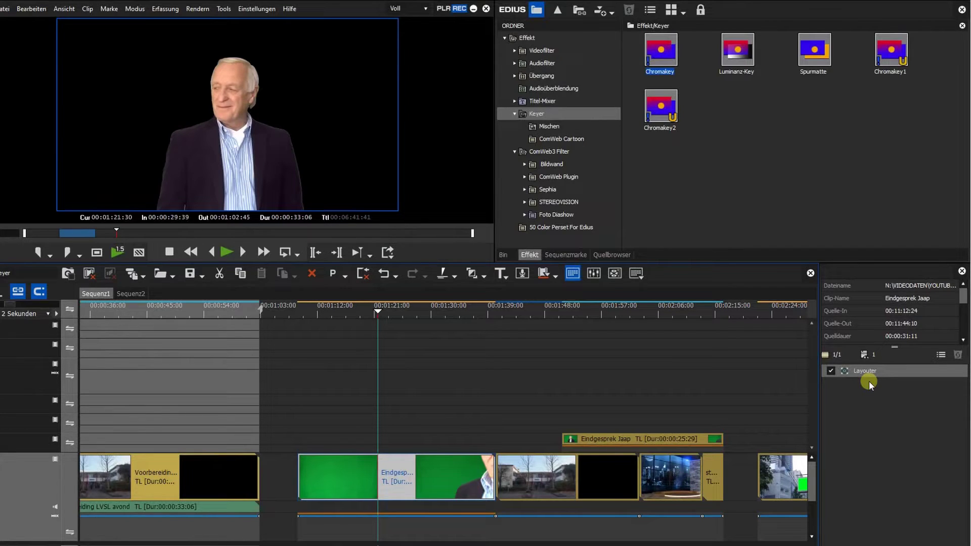
pyautogui.click(414, 530)
pyautogui.press('Left')
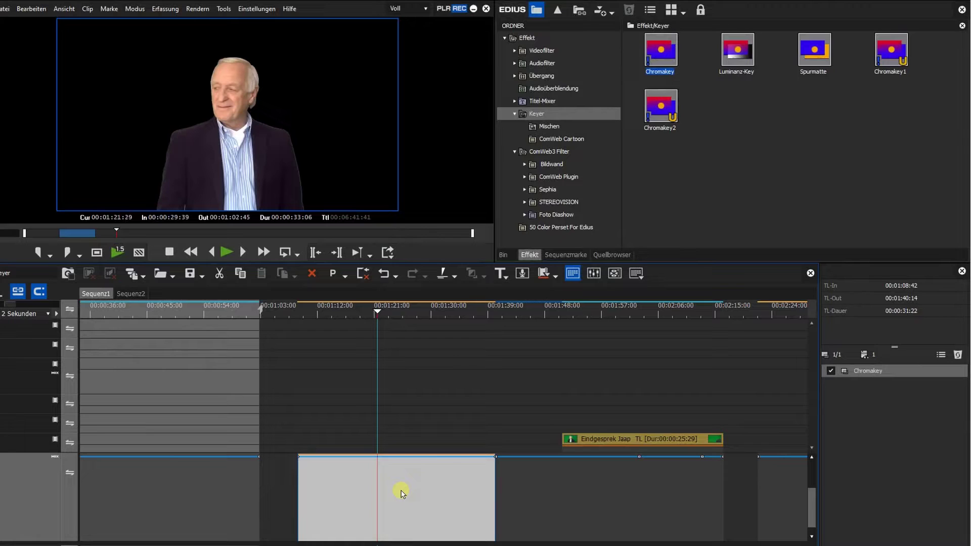
# - Box-select the presenter, jaap en jaap and studio clips and drag them up to track 3 V
pyautogui.moveTo(813, 502); pyautogui.dragTo(812, 471)
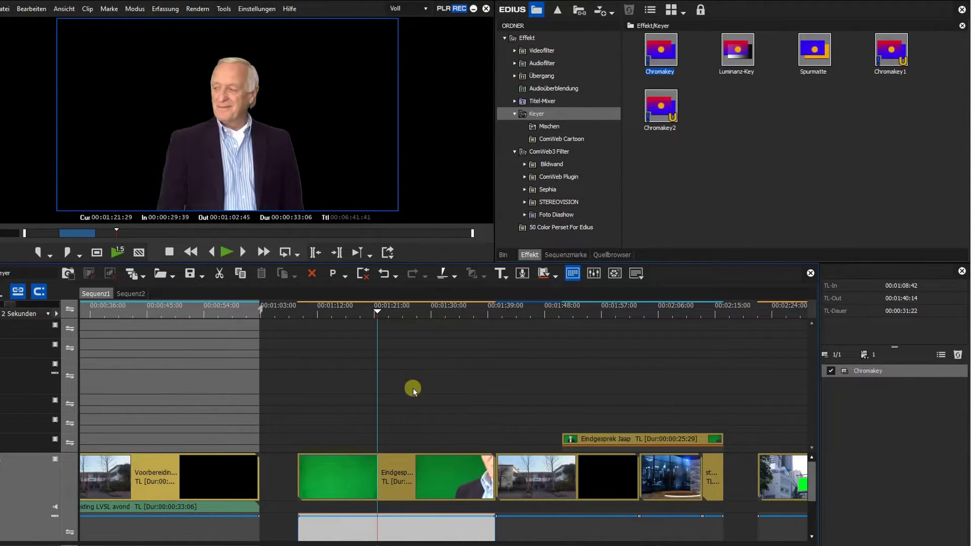
pyautogui.moveTo(414, 389)
pyautogui.mouseDown()
pyautogui.moveTo(463, 440)
pyautogui.moveTo(724, 524)
pyautogui.mouseUp()
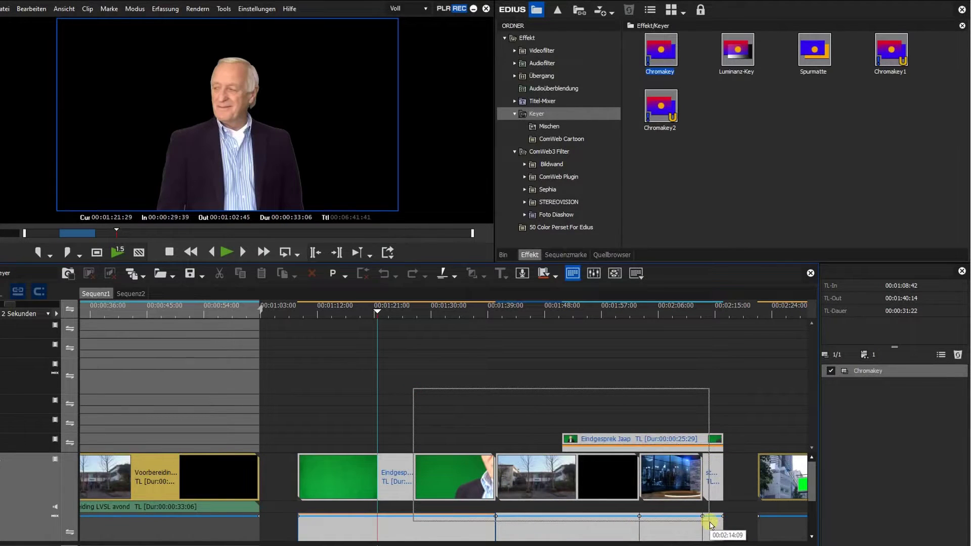
pyautogui.moveTo(629, 438); pyautogui.dragTo(630, 403)
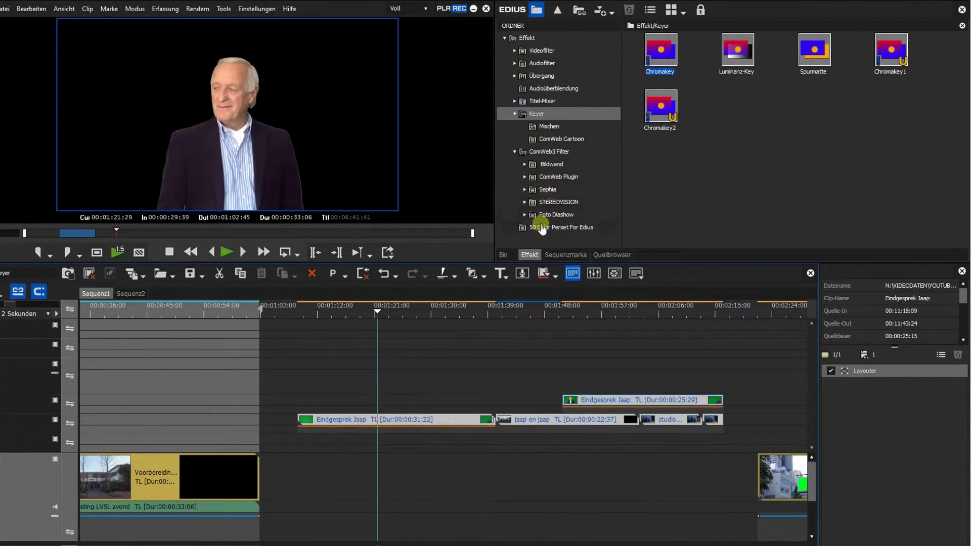
# - Place studio71 from hintergrund/studio on track 1 VA and scrub to review the composite
pyautogui.click(510, 255)
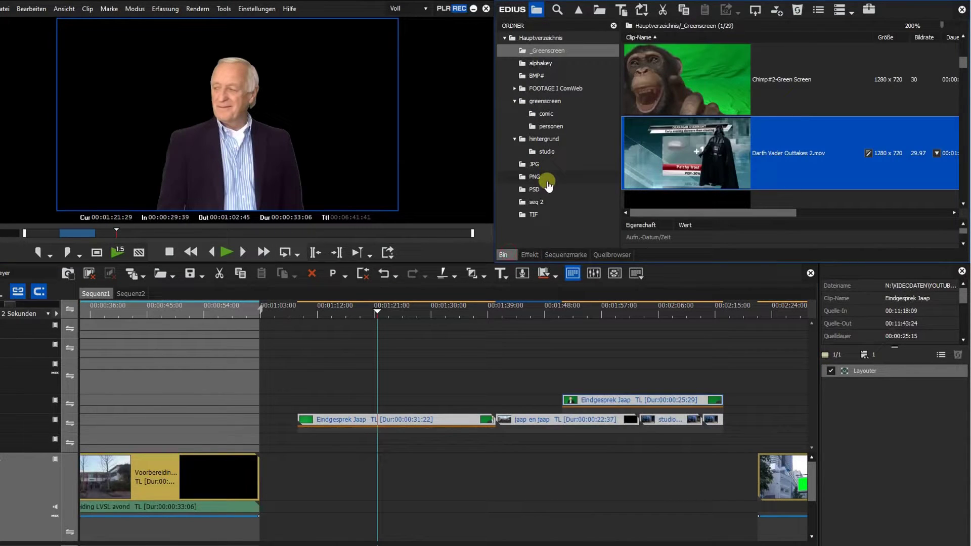
pyautogui.click(556, 151)
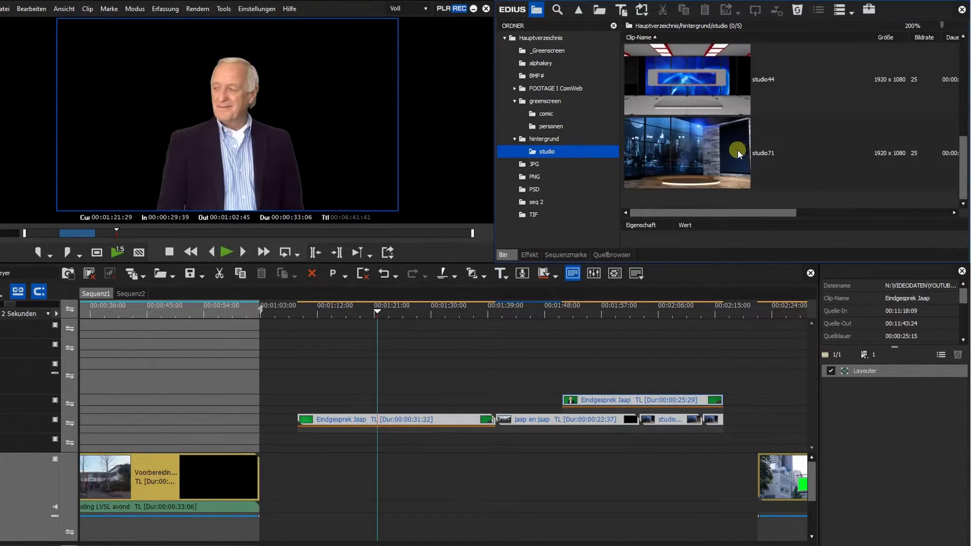
pyautogui.moveTo(737, 153); pyautogui.dragTo(352, 459)
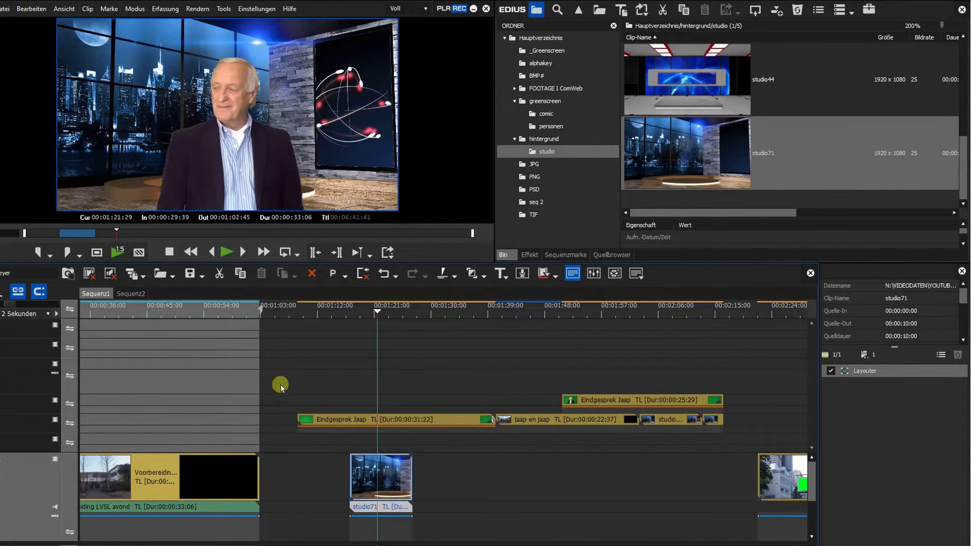
pyautogui.moveTo(383, 310)
pyautogui.mouseDown()
pyautogui.moveTo(416, 318)
pyautogui.moveTo(351, 318)
pyautogui.mouseUp()
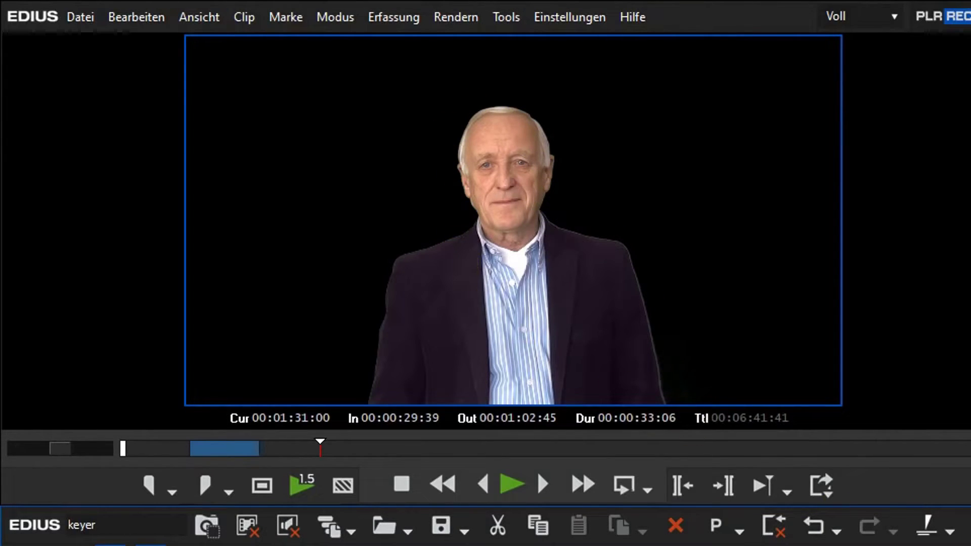
pyautogui.press('j')
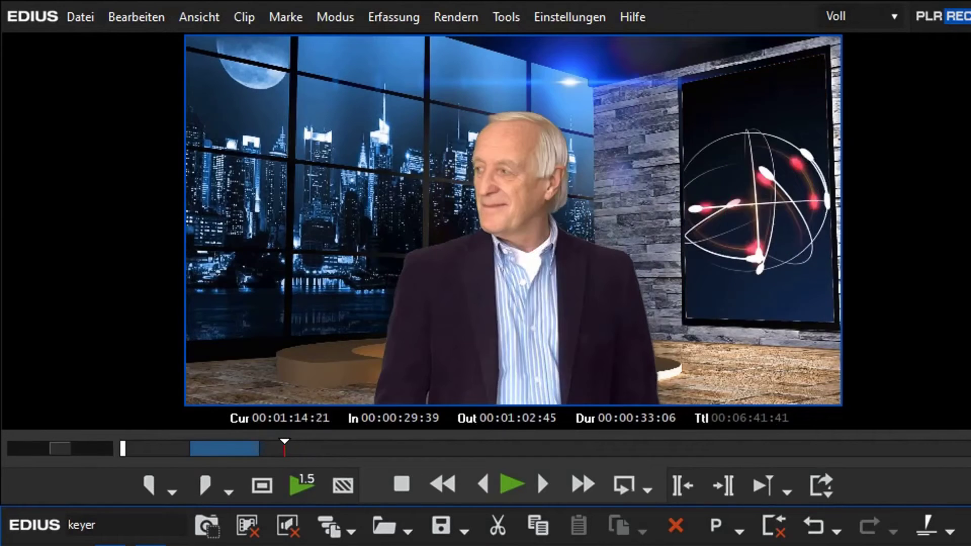
# - Review the keyed composite playback and briefly select the Eindgesprek Jaap clip on track 3 V
pyautogui.press('l')
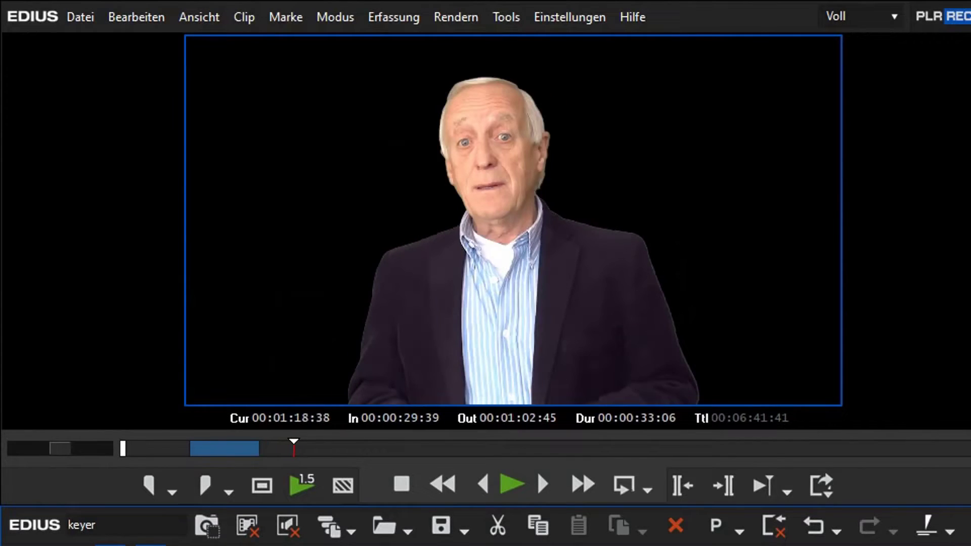
pyautogui.press('j')
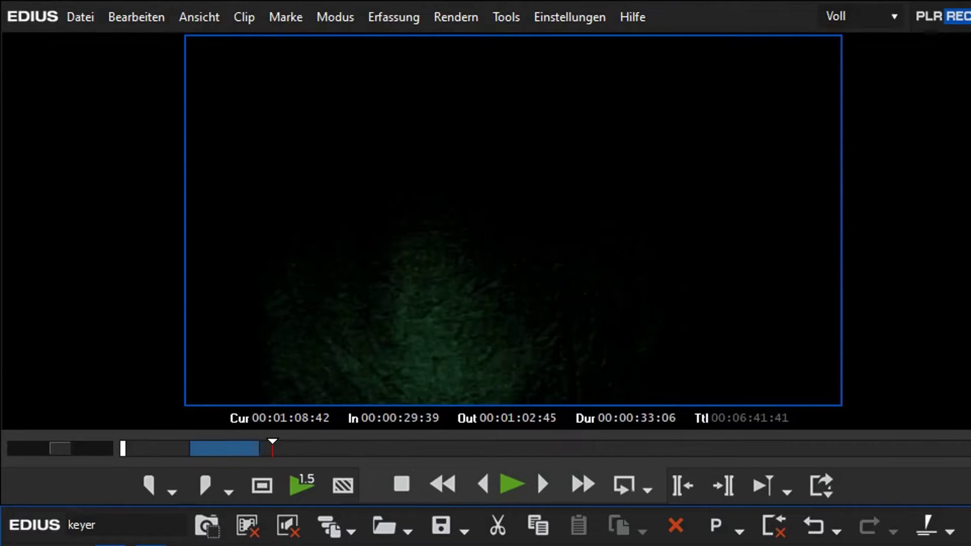
pyautogui.press('l')
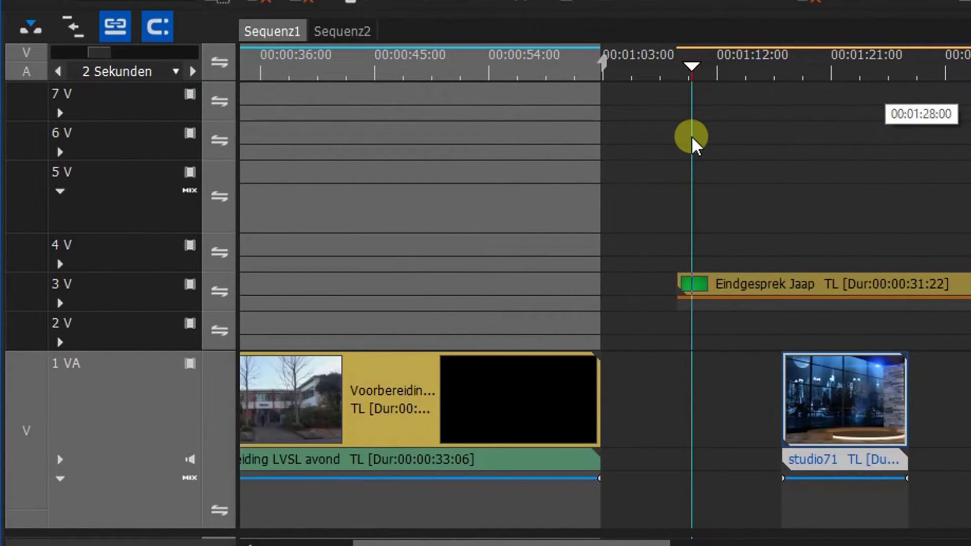
pyautogui.moveTo(695, 136); pyautogui.dragTo(702, 135)
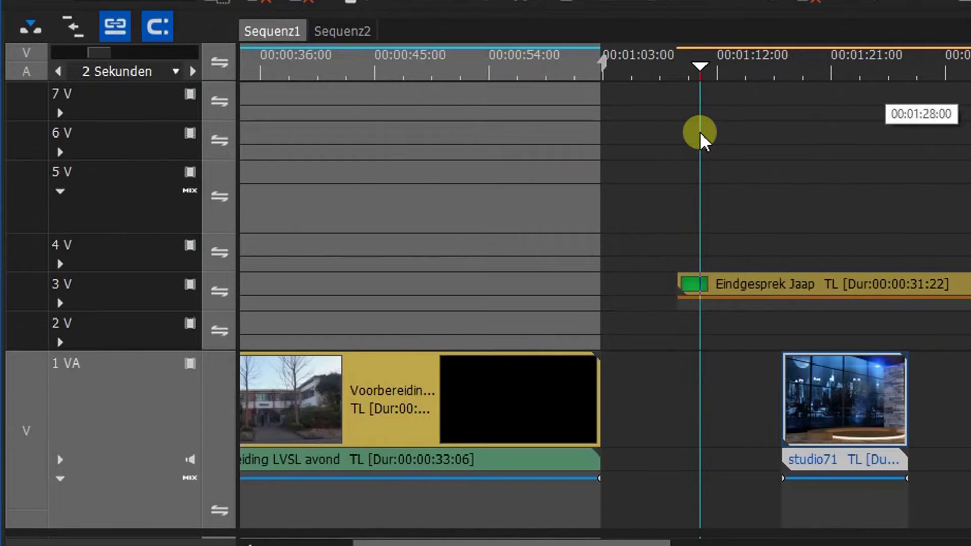
pyautogui.click(746, 288)
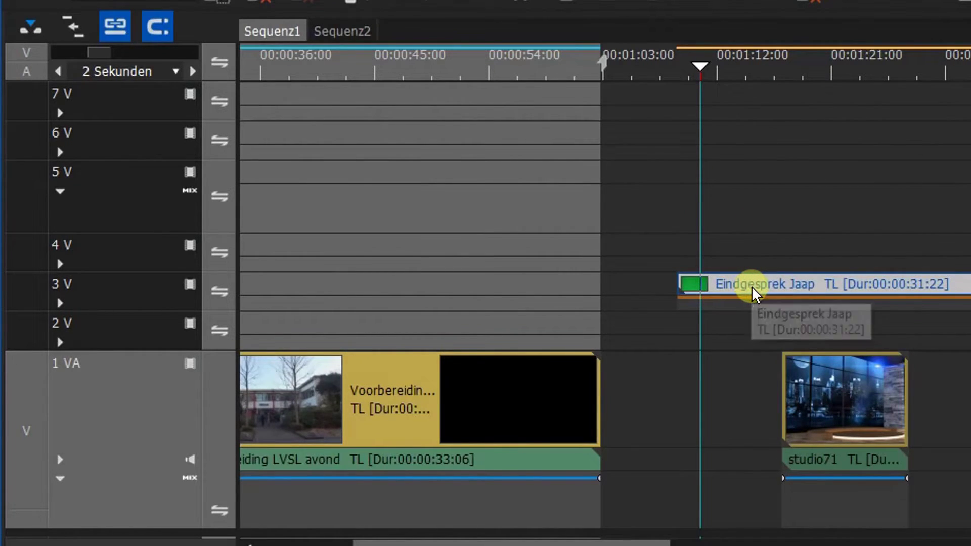
pyautogui.click(744, 346)
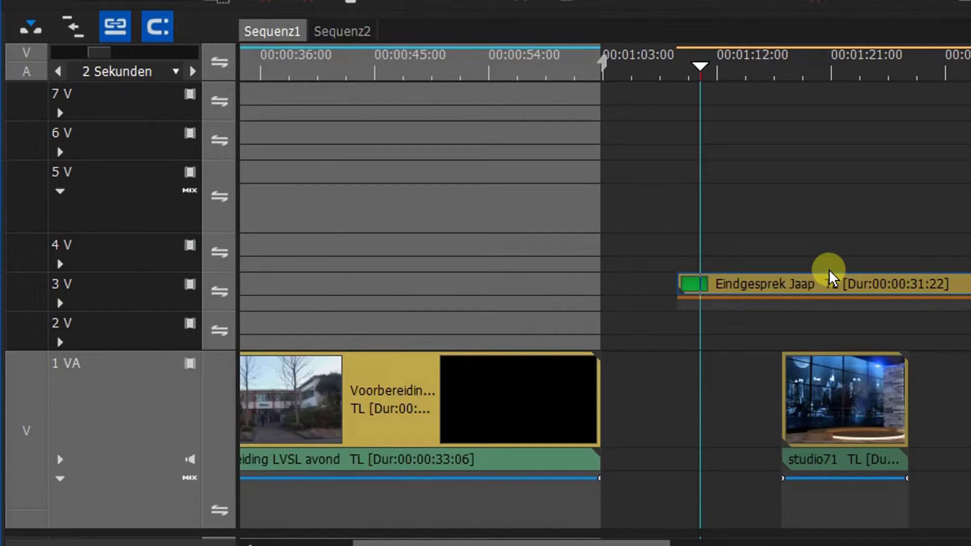
# - Expand track 3 V's mixer lane and toggle track 1 VA's audio and mixer sections
pyautogui.click(60, 303)
pyautogui.click(894, 327)
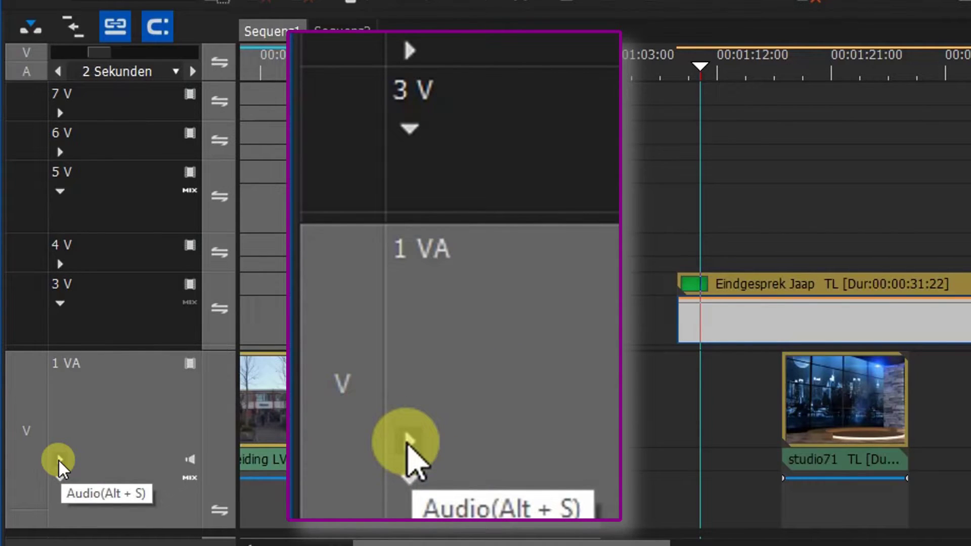
pyautogui.click(59, 460)
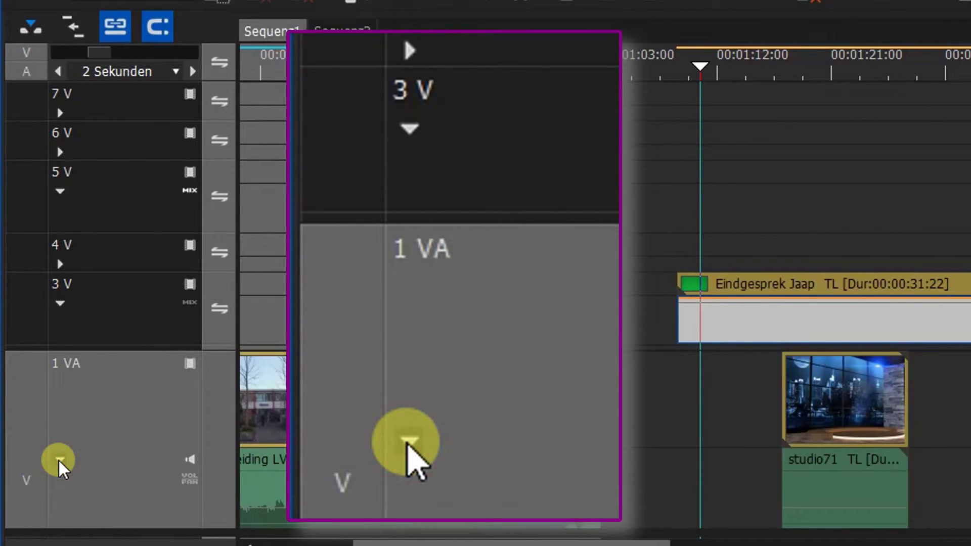
pyautogui.click(59, 460)
pyautogui.click(60, 479)
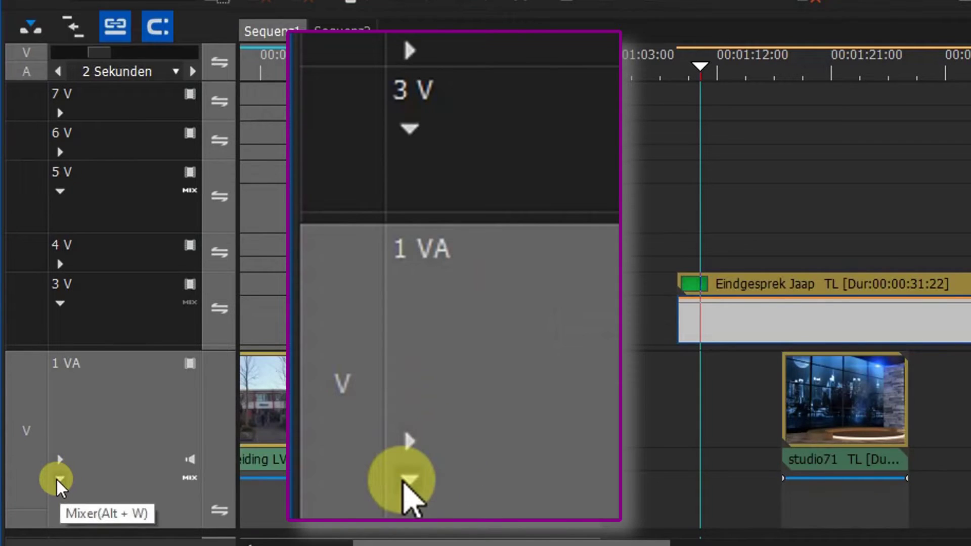
pyautogui.click(59, 479)
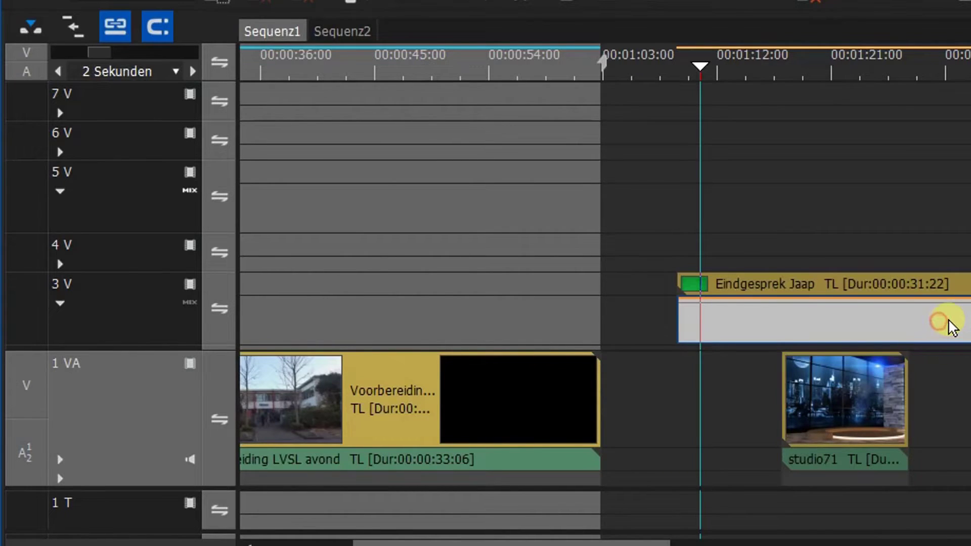
pyautogui.click(937, 319)
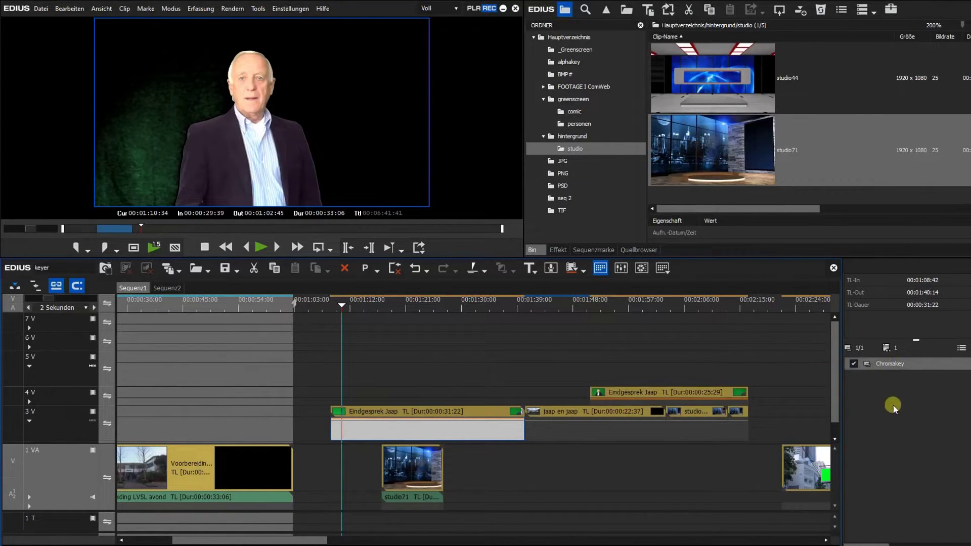
# - Check the raw green, then resample the green background as the Chromakey colour
pyautogui.click(853, 363)
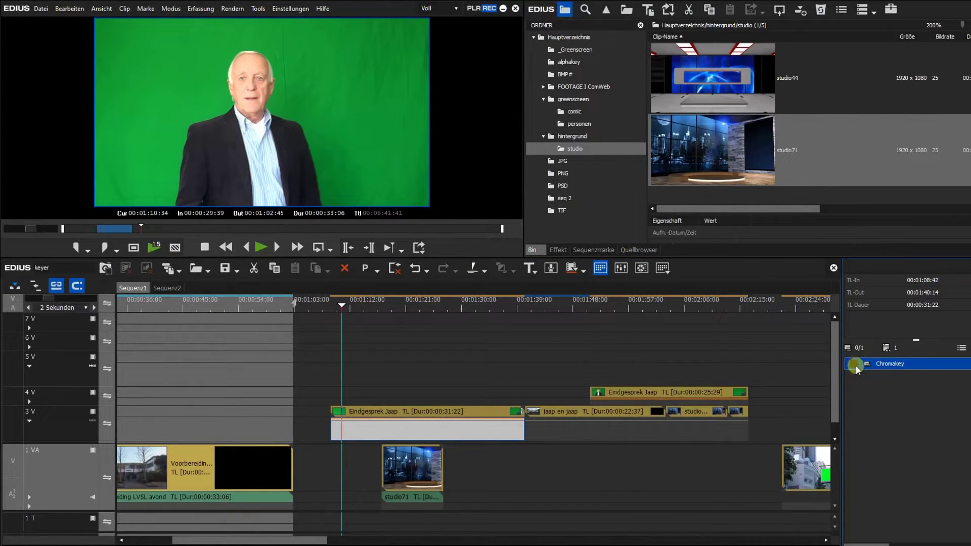
pyautogui.click(854, 364)
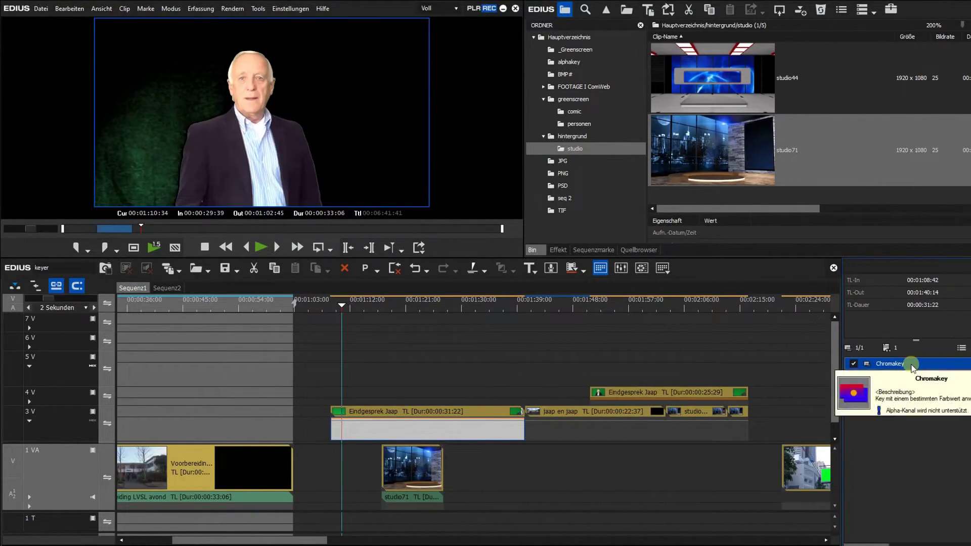
pyautogui.doubleClick(912, 365)
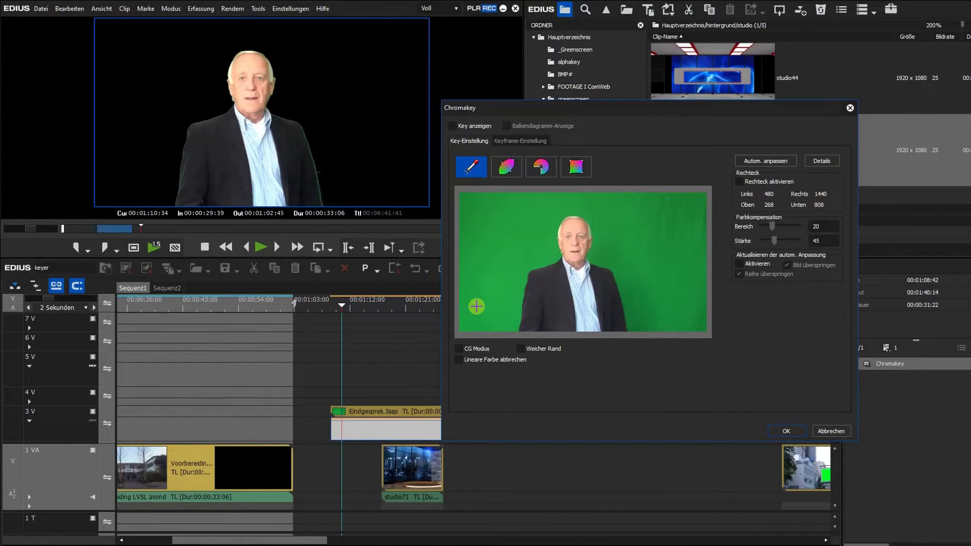
pyautogui.click(478, 306)
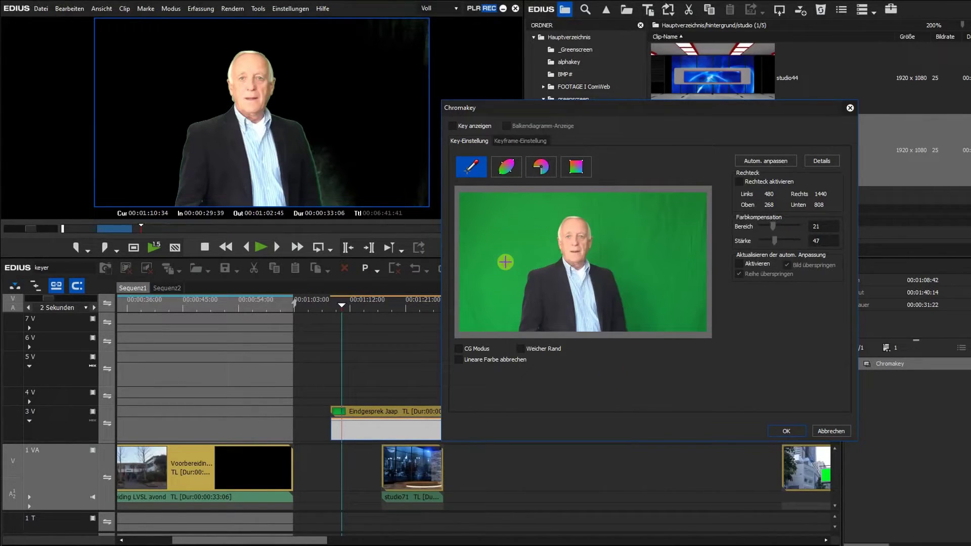
pyautogui.click(788, 430)
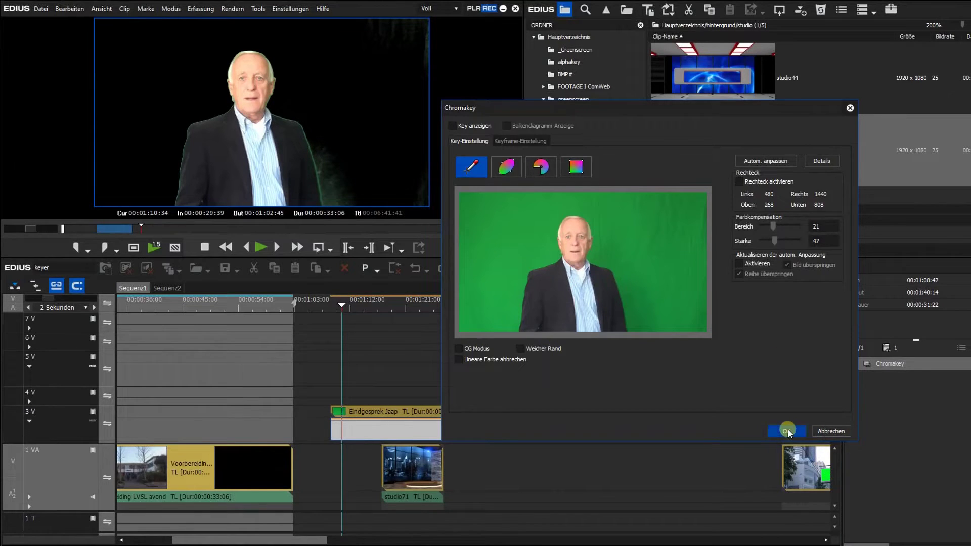
# - Raise the Chromakey Bereich to 22, resample the green background, and apply it
pyautogui.doubleClick(921, 364)
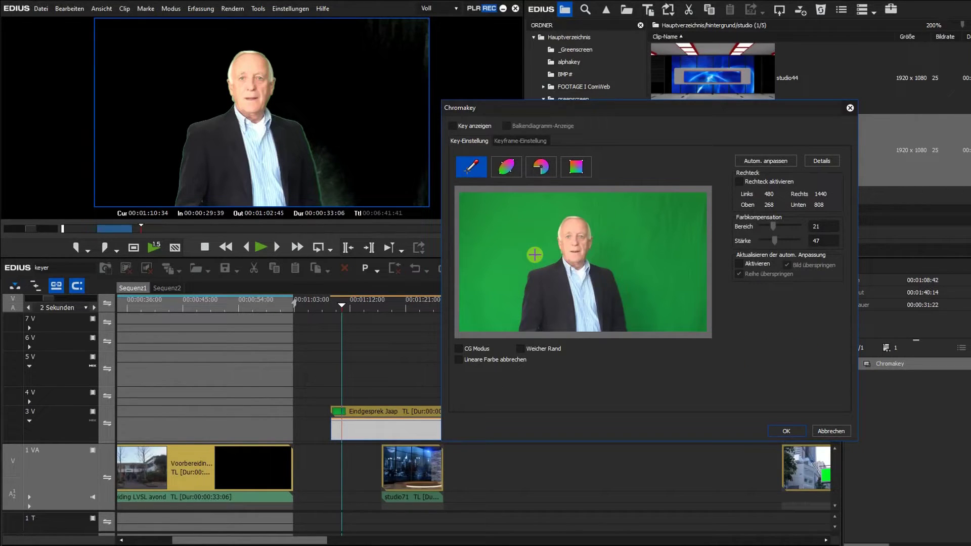
pyautogui.press('Right')
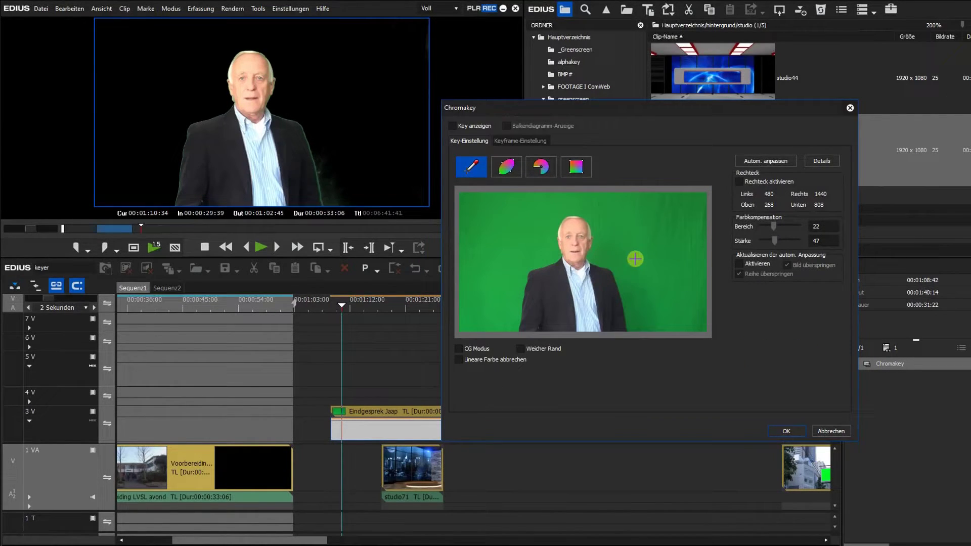
pyautogui.click(636, 259)
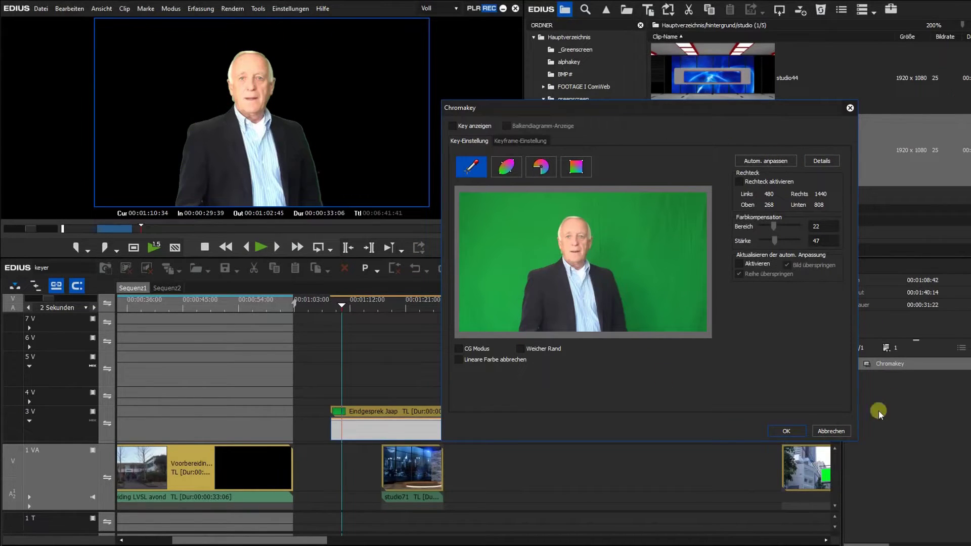
pyautogui.click(784, 432)
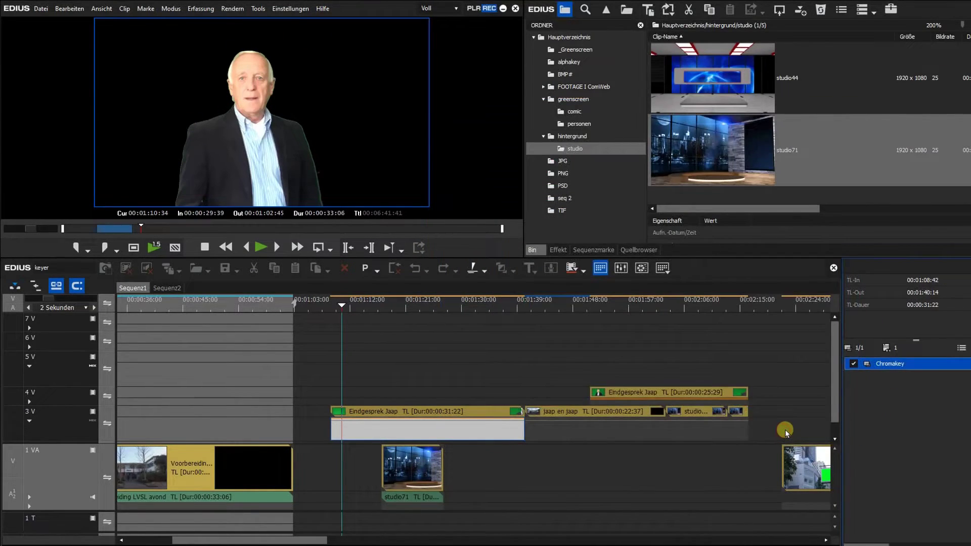
# - Stretch Eindgesprek Jaap to 250% in the Layouter and move it right and down
pyautogui.click(397, 412)
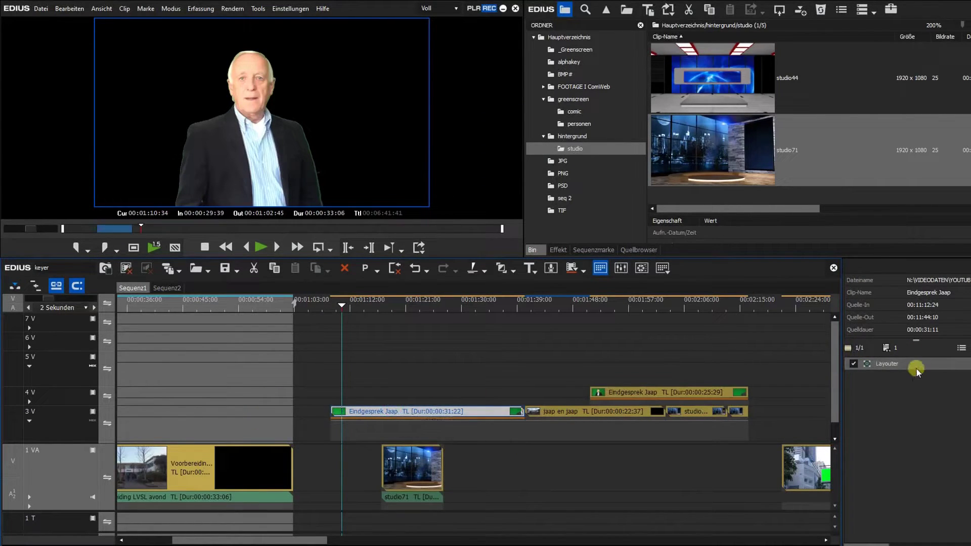
pyautogui.click(884, 368)
pyautogui.doubleClick(884, 368)
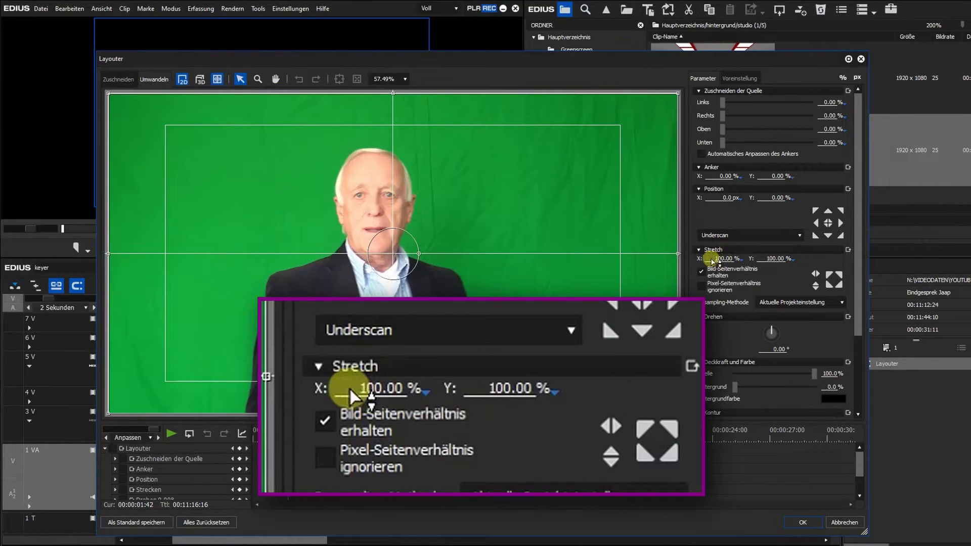
pyautogui.click(707, 259)
pyautogui.write('2')
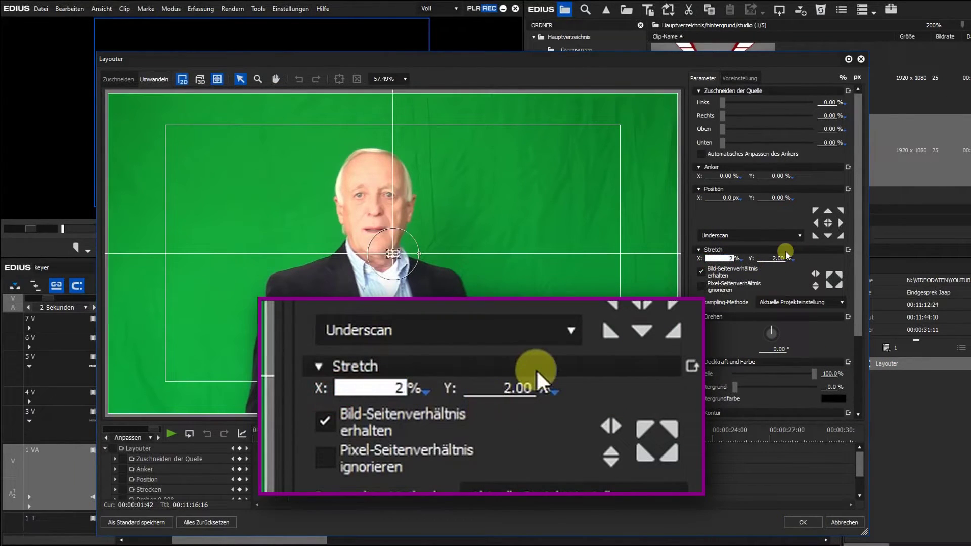
pyautogui.write('50')
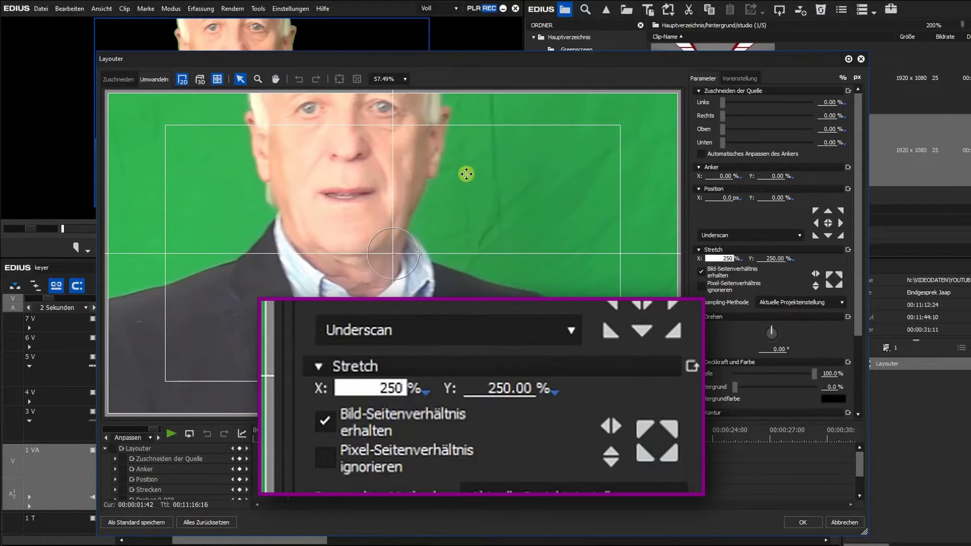
pyautogui.click(465, 174)
pyautogui.moveTo(492, 240); pyautogui.dragTo(490, 264)
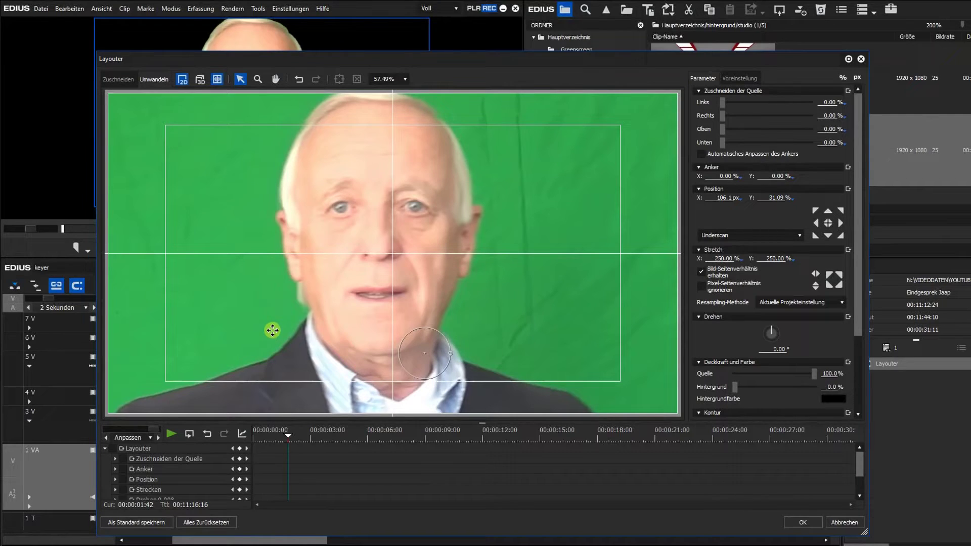
pyautogui.click(804, 523)
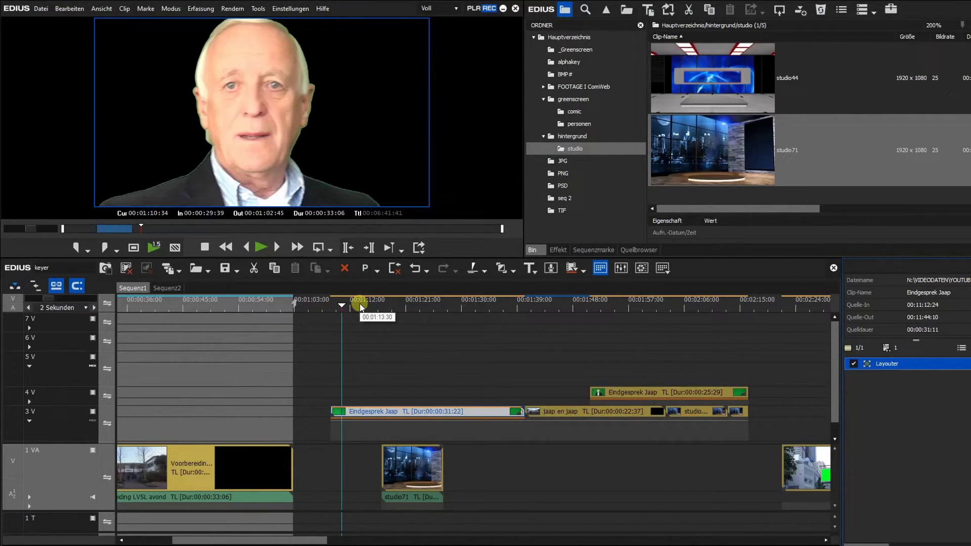
# - Scrub to around 1:13 to check the presenter, then reopen his Chromakey settings
pyautogui.click(352, 308)
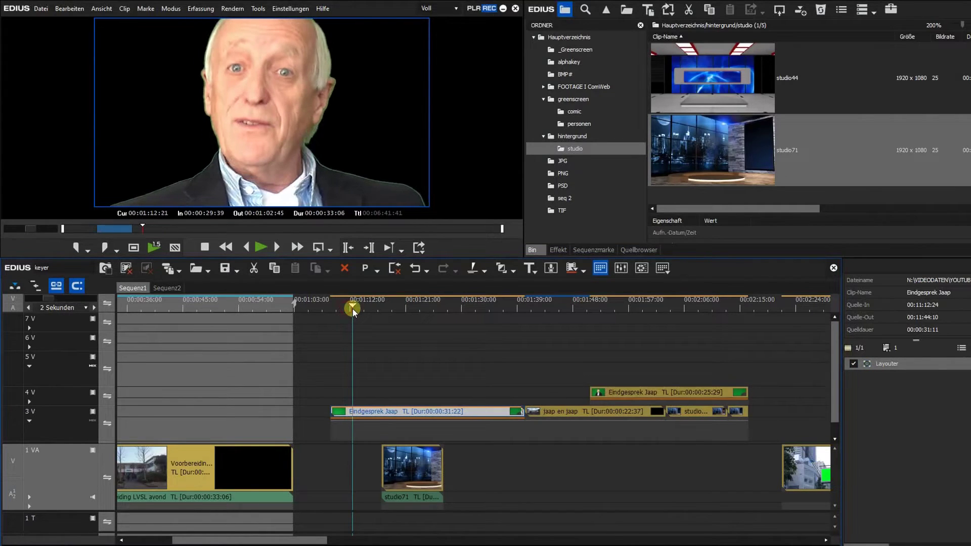
pyautogui.moveTo(353, 309); pyautogui.dragTo(356, 314)
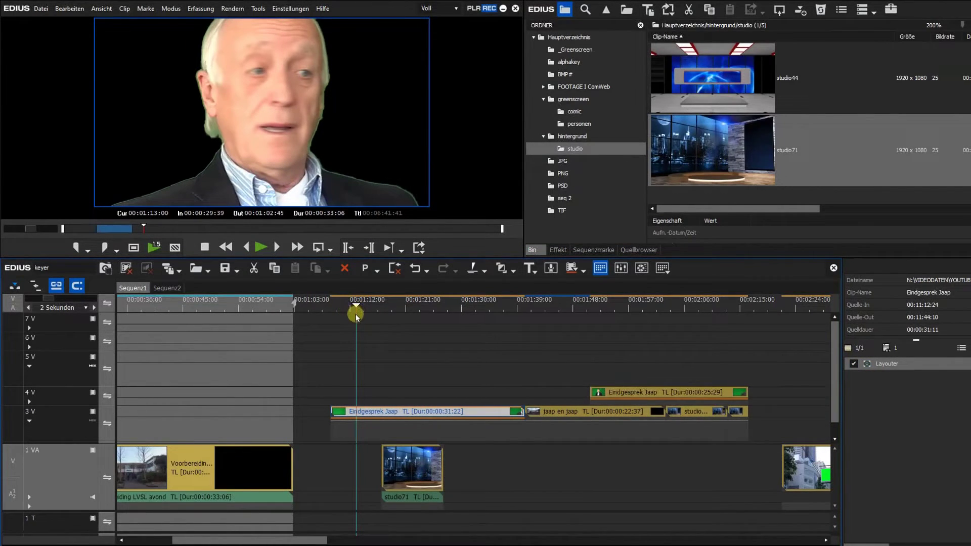
pyautogui.click(386, 427)
pyautogui.click(898, 363)
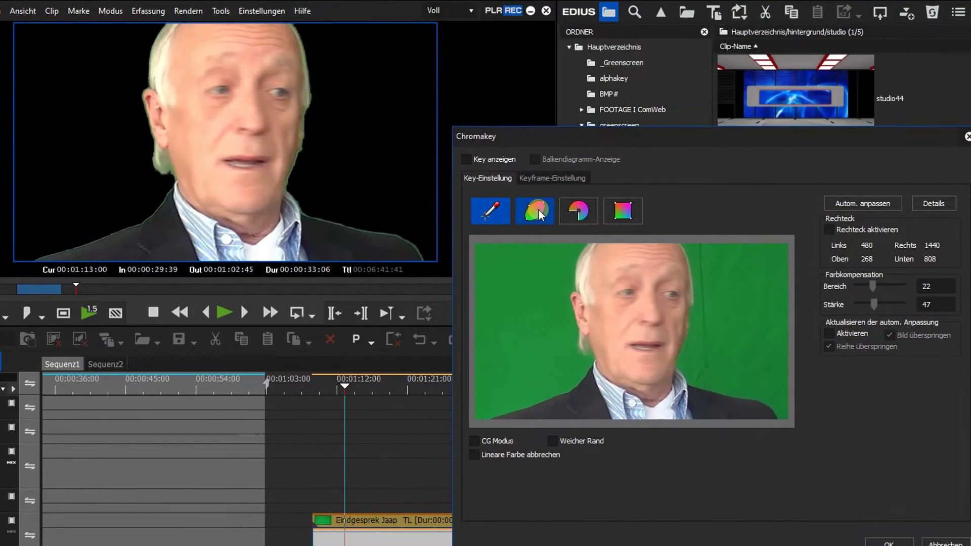
# - In the Chromakey colour graph, enlarge and reposition the key ellipse over the green range
pyautogui.click(538, 211)
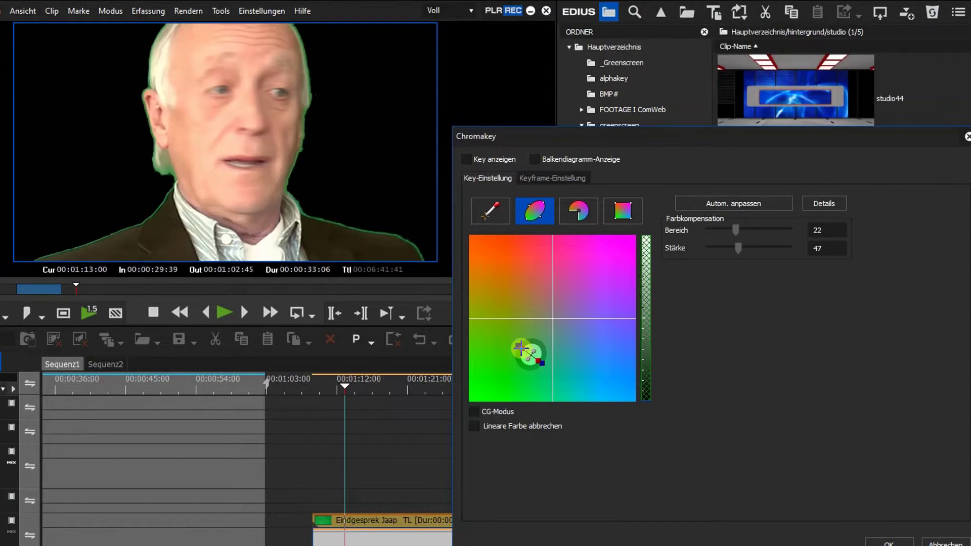
pyautogui.moveTo(521, 348)
pyautogui.mouseDown()
pyautogui.moveTo(509, 333)
pyautogui.moveTo(544, 360)
pyautogui.moveTo(530, 364)
pyautogui.mouseUp()
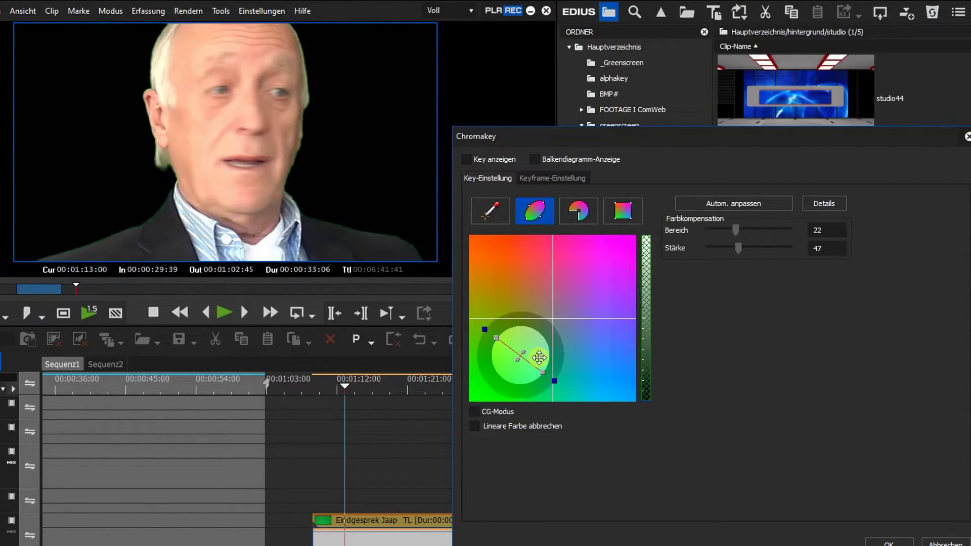
pyautogui.moveTo(530, 364); pyautogui.dragTo(539, 361)
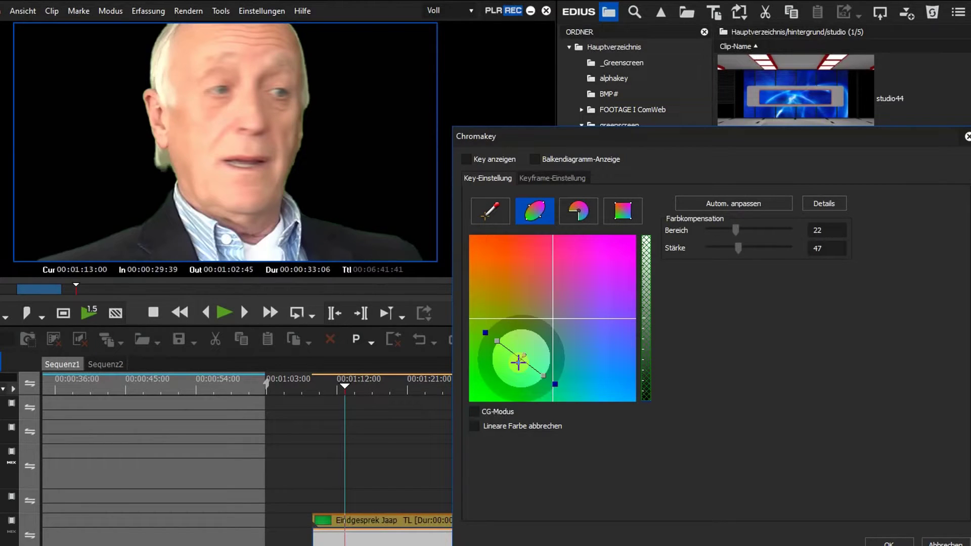
pyautogui.moveTo(518, 362); pyautogui.dragTo(502, 381)
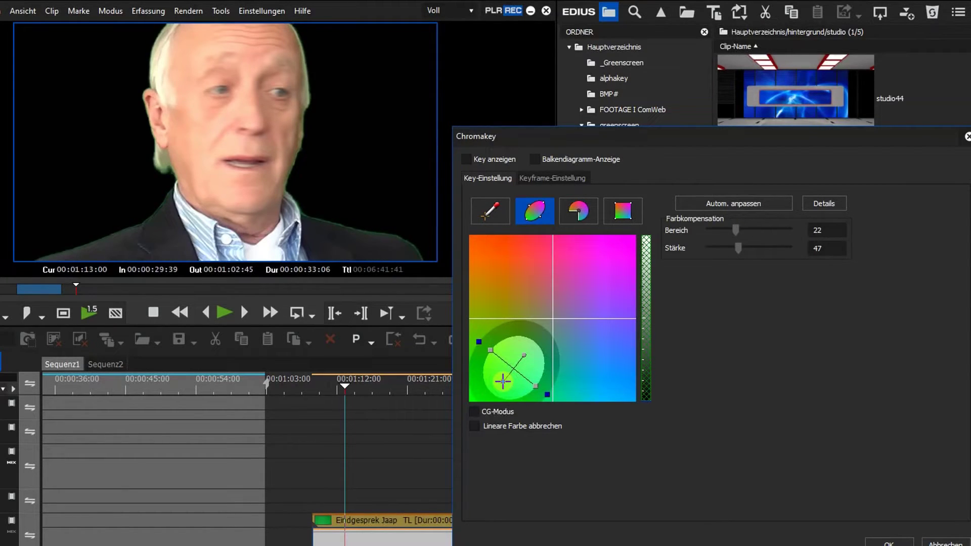
pyautogui.moveTo(520, 368); pyautogui.dragTo(528, 364)
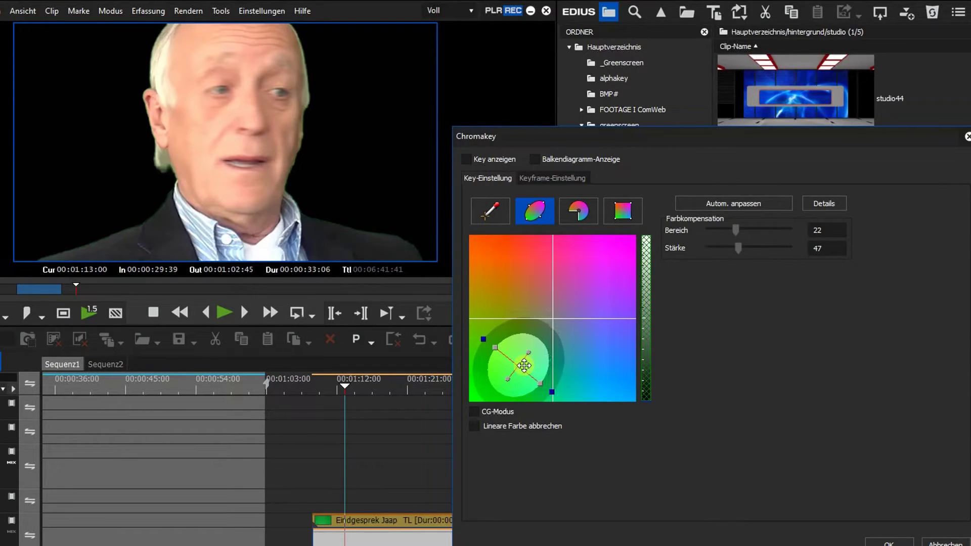
pyautogui.moveTo(528, 364); pyautogui.dragTo(515, 366)
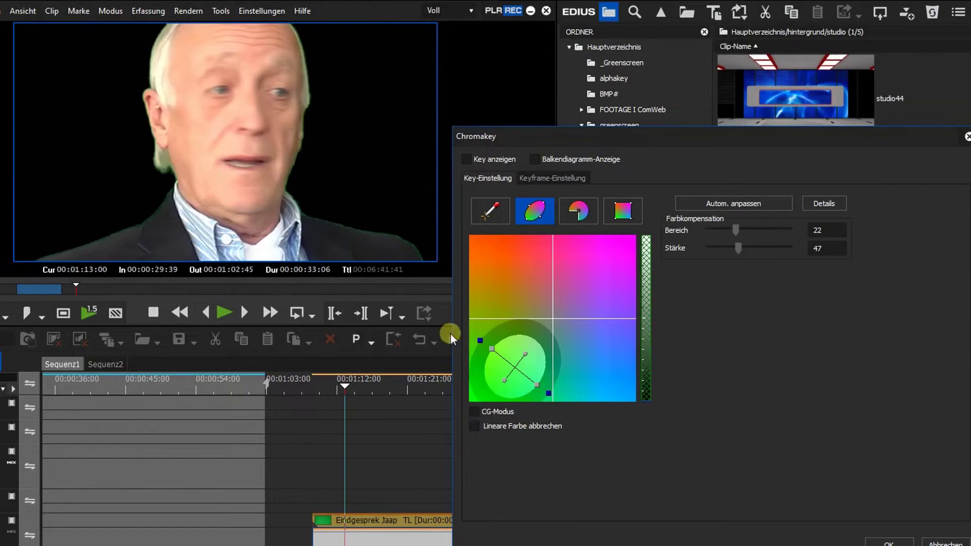
pyautogui.moveTo(518, 369); pyautogui.dragTo(522, 357)
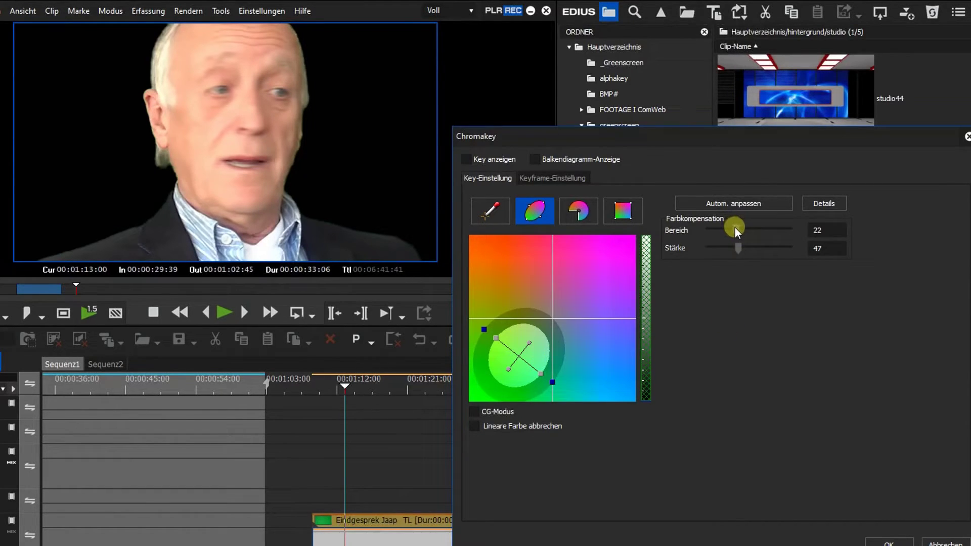
# - Set Bereich to 31, scrub to check the key over the studio, and apply
pyautogui.moveTo(741, 228); pyautogui.dragTo(747, 230)
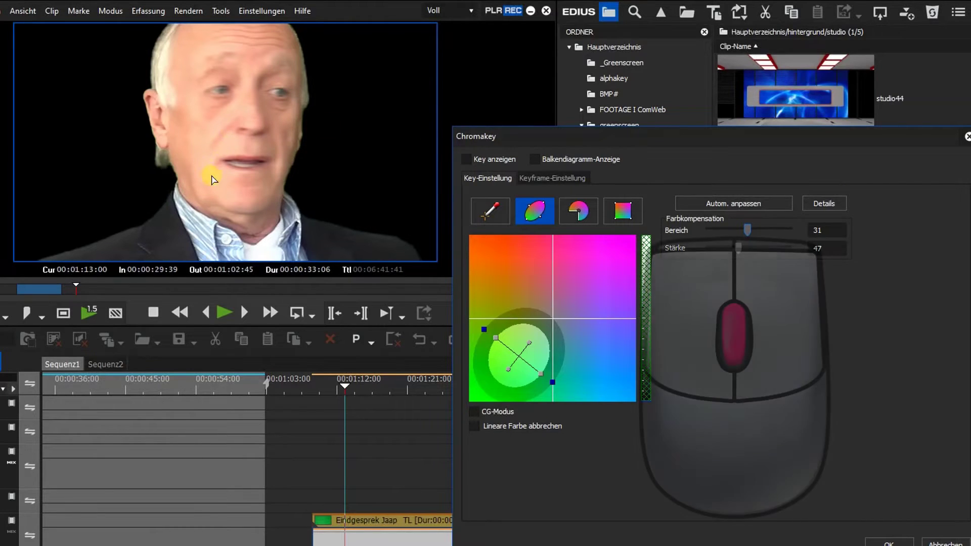
pyautogui.scroll(6, 233, 157)
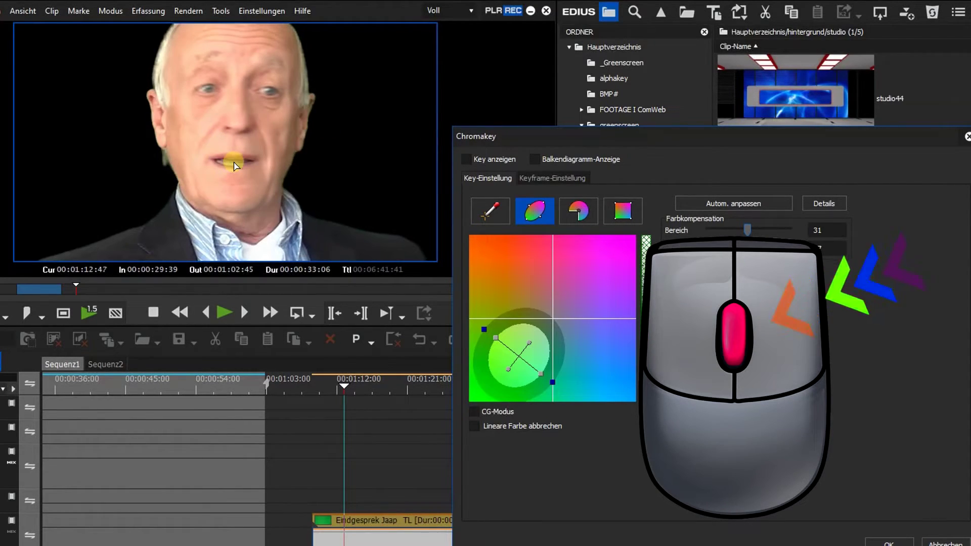
pyautogui.scroll(-4, 234, 165)
pyautogui.scroll(-3, 235, 166)
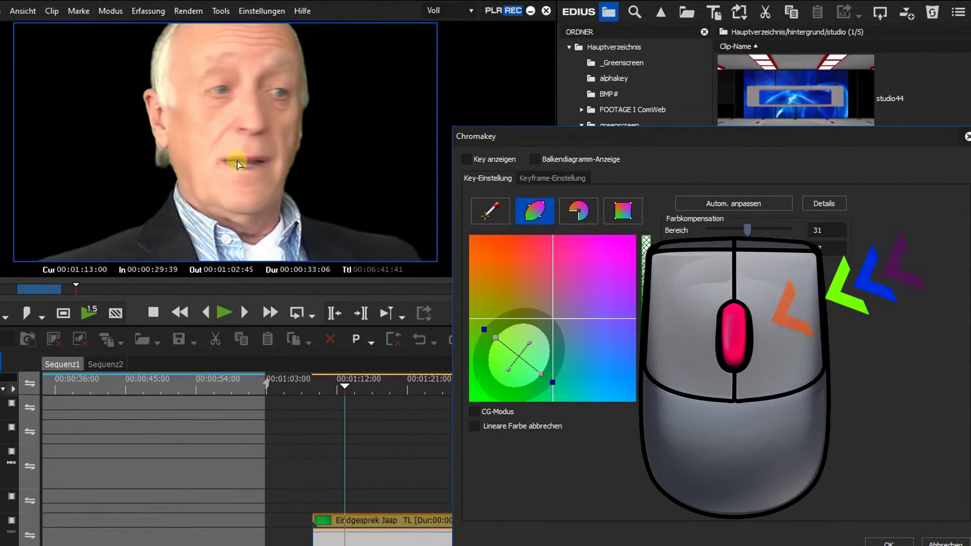
pyautogui.scroll(-4, 238, 167)
pyautogui.scroll(-2, 238, 166)
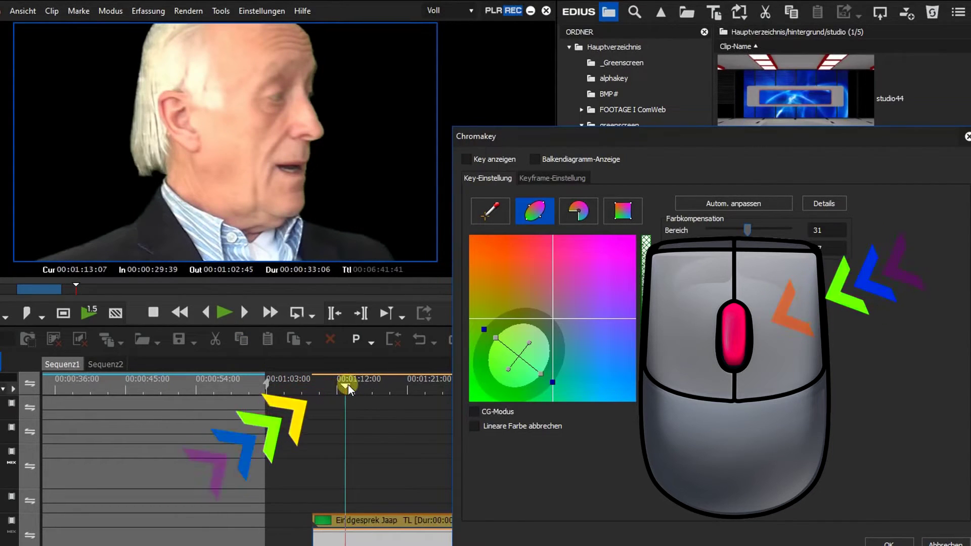
pyautogui.moveTo(346, 384)
pyautogui.mouseDown()
pyautogui.moveTo(329, 386)
pyautogui.moveTo(398, 383)
pyautogui.mouseUp()
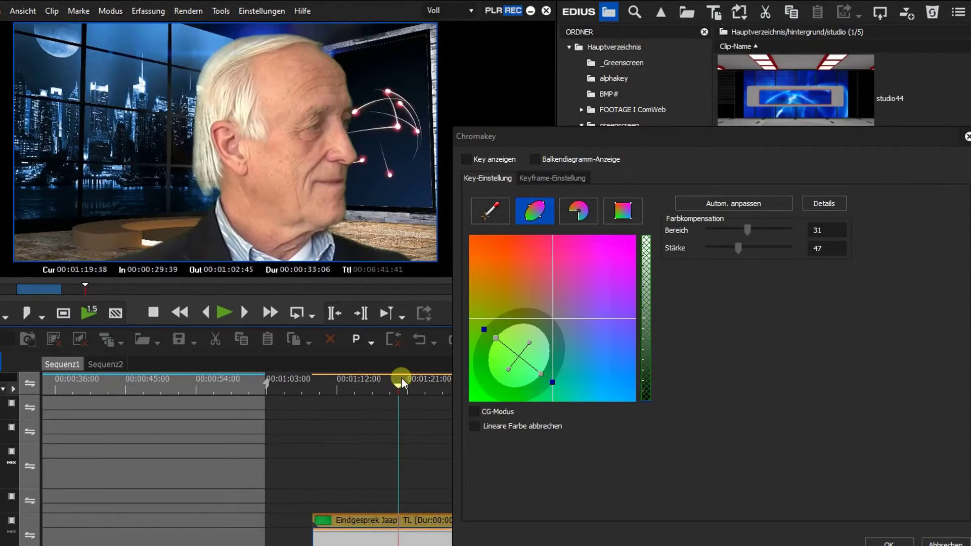
pyautogui.moveTo(398, 383)
pyautogui.mouseDown()
pyautogui.moveTo(433, 381)
pyautogui.moveTo(391, 388)
pyautogui.mouseUp()
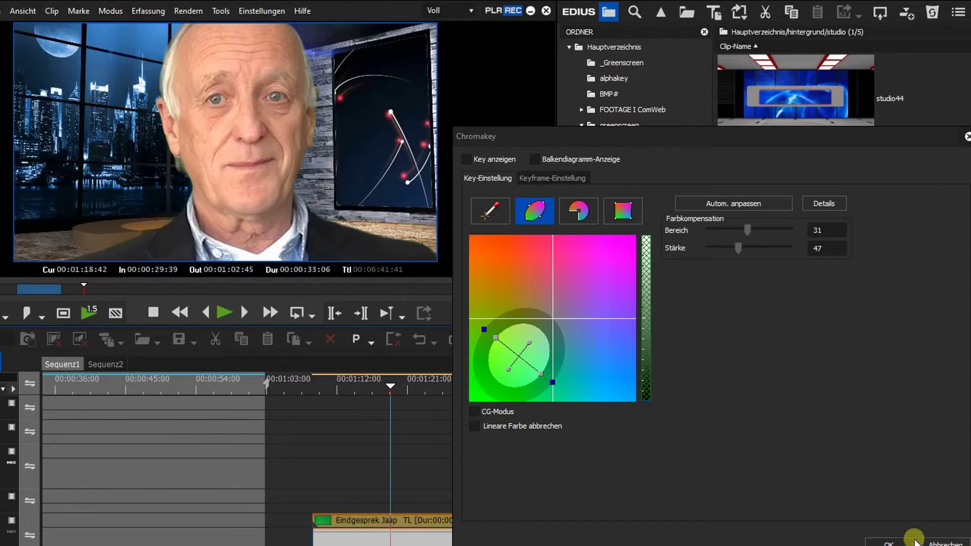
pyautogui.click(893, 544)
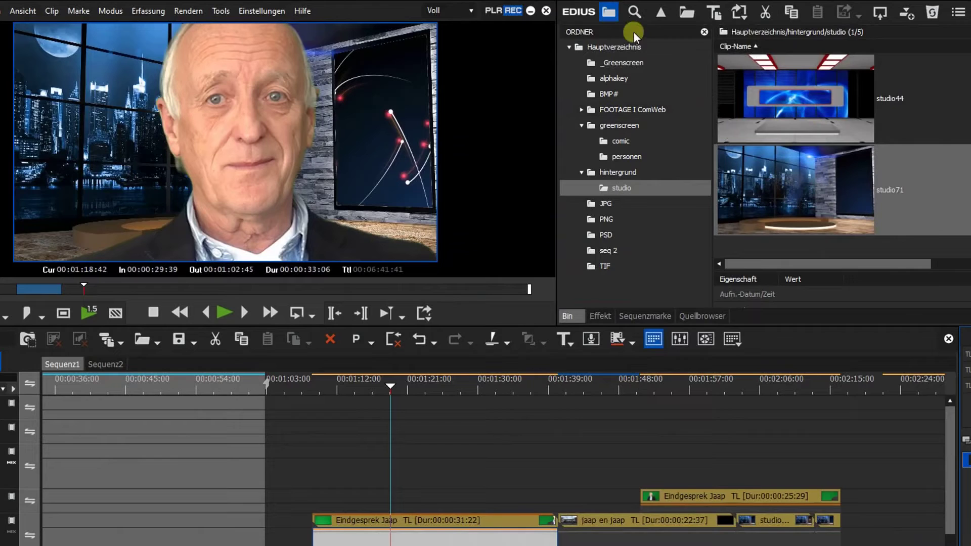
# - Show the Videofilter > Farbkorrektur folder in the Effekt library
pyautogui.click(627, 48)
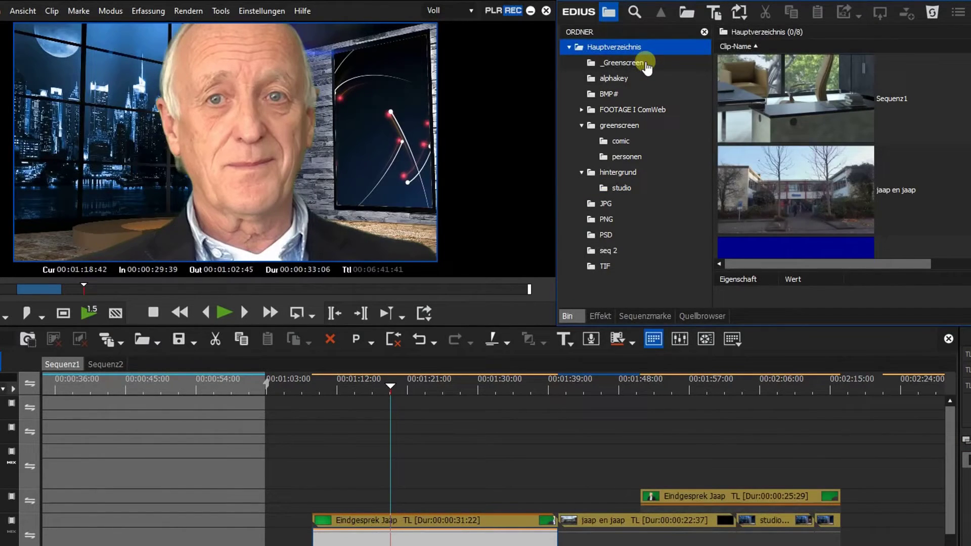
pyautogui.click(600, 316)
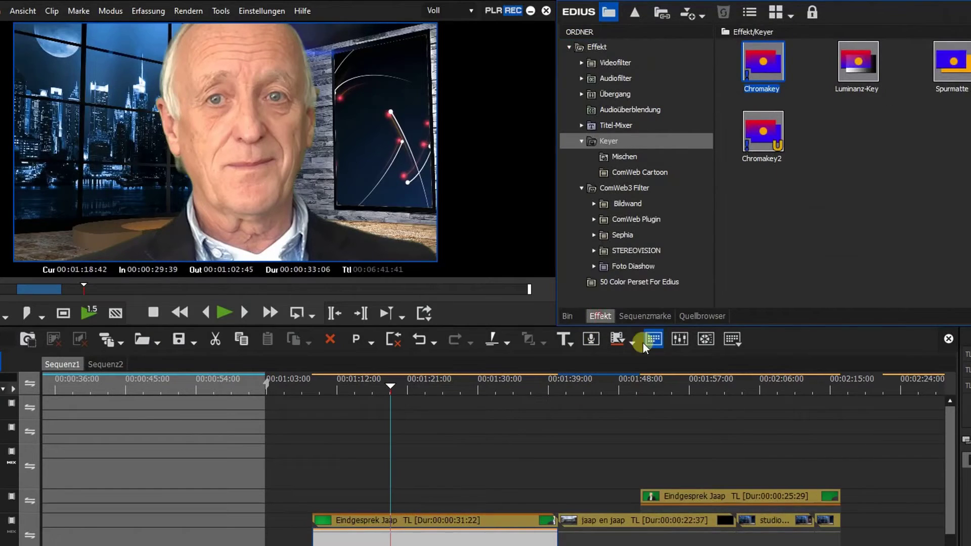
pyautogui.click(610, 63)
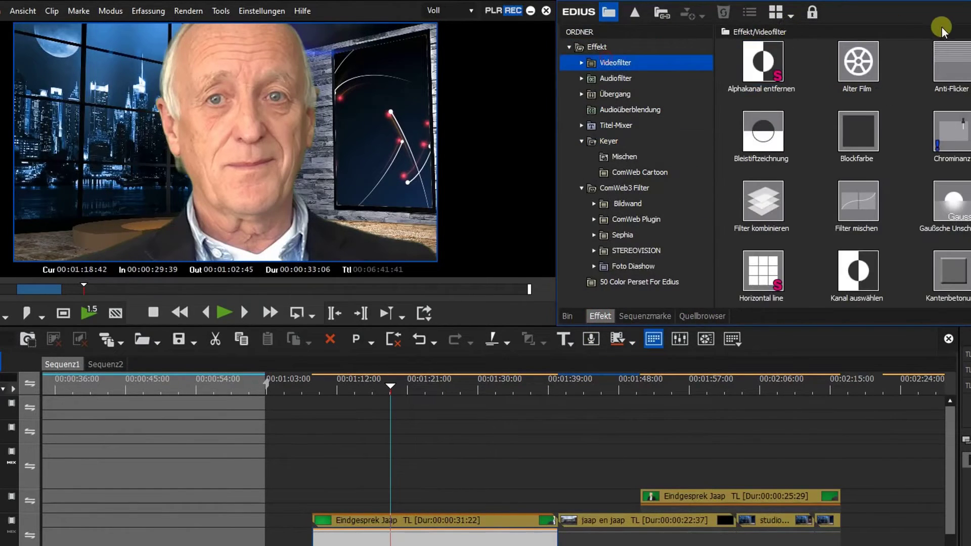
pyautogui.scroll(-10, 964, 273)
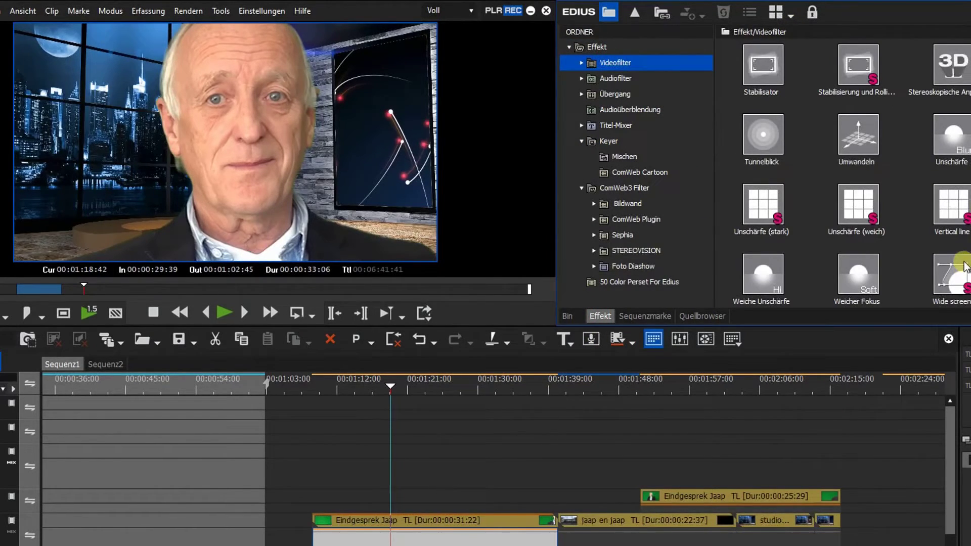
pyautogui.click(581, 63)
pyautogui.click(635, 79)
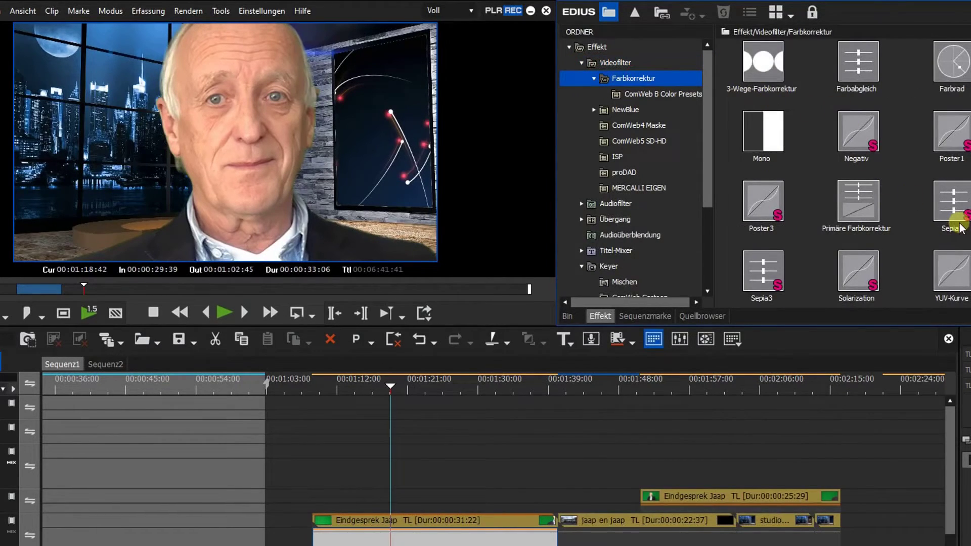
# - Add YUV-Kurve to Eindgesprek Jaap with a linear Y curve, black point lowered, and a midpoint
pyautogui.moveTo(954, 278); pyautogui.dragTo(489, 522)
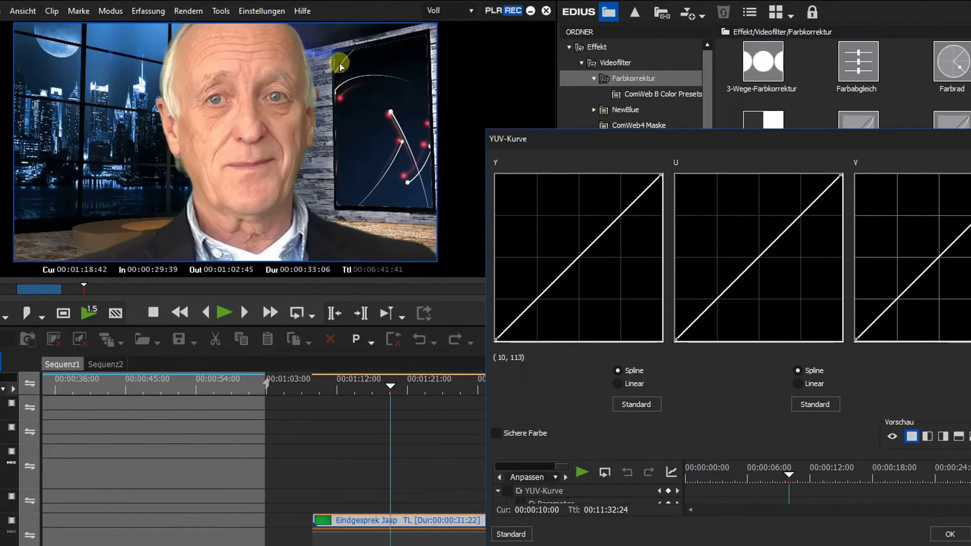
pyautogui.click(620, 383)
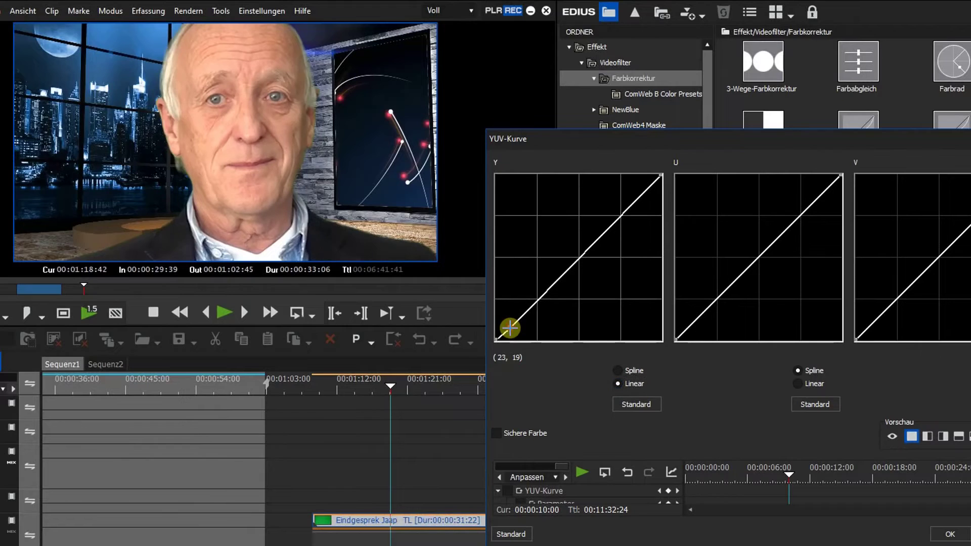
pyautogui.moveTo(510, 325); pyautogui.dragTo(513, 346)
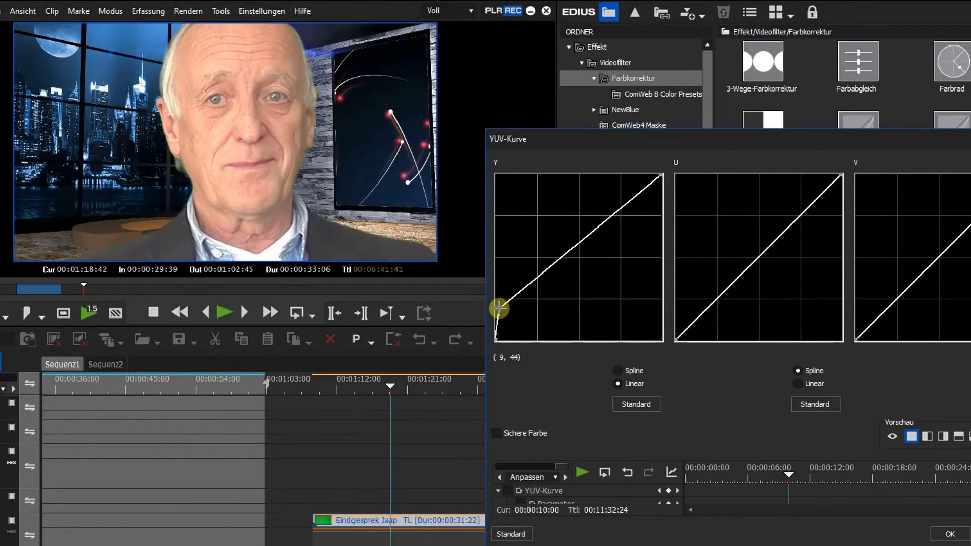
pyautogui.moveTo(513, 349)
pyautogui.mouseDown()
pyautogui.moveTo(512, 333)
pyautogui.moveTo(511, 352)
pyautogui.mouseUp()
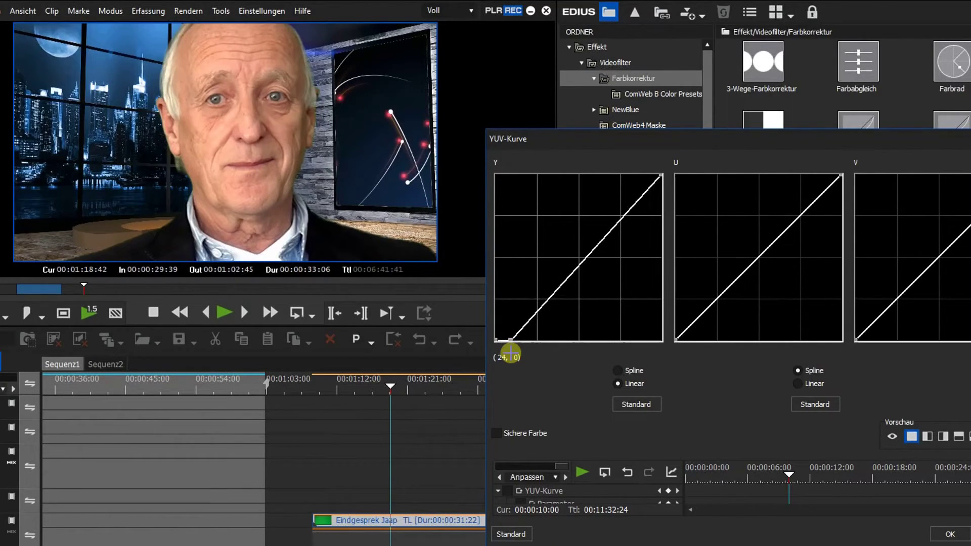
pyautogui.moveTo(510, 352); pyautogui.dragTo(505, 355)
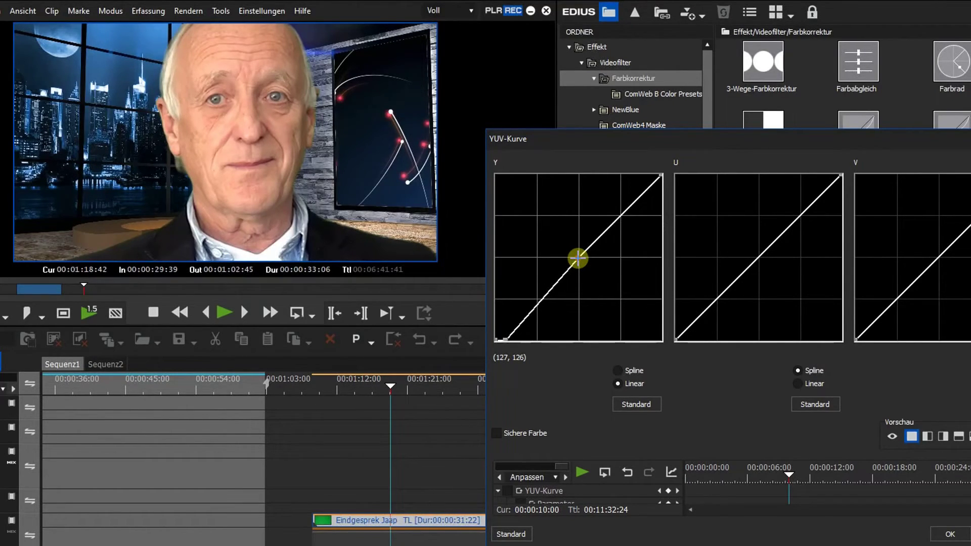
pyautogui.click(578, 258)
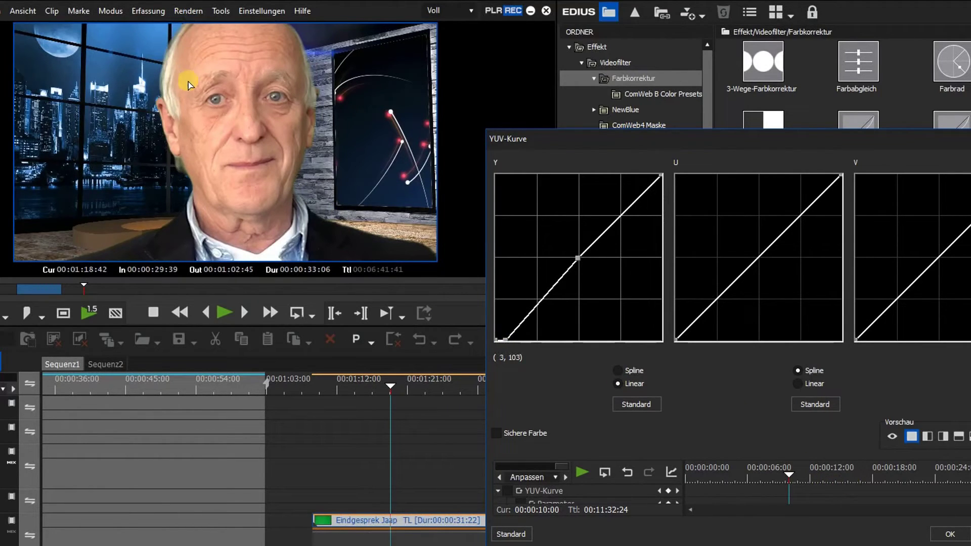
pyautogui.click(951, 534)
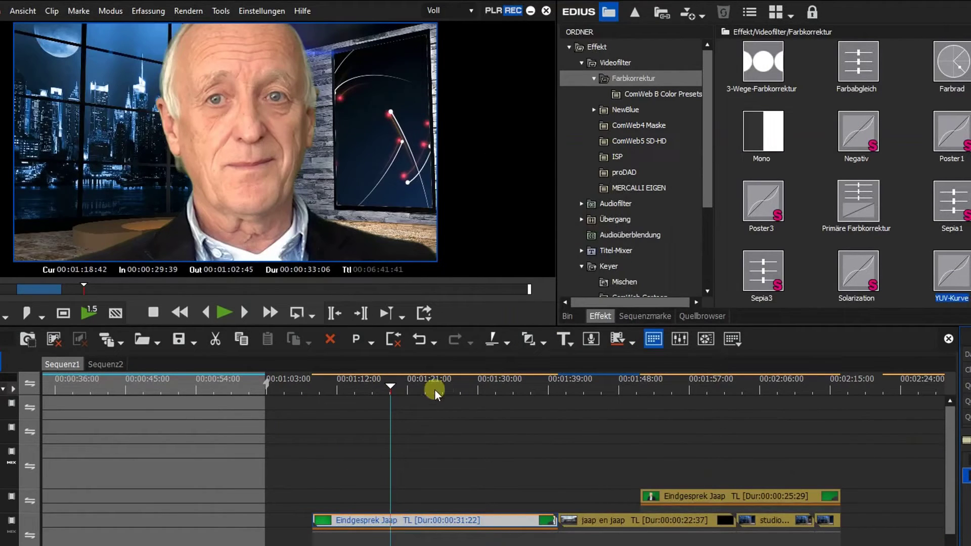
pyautogui.click(414, 393)
pyautogui.moveTo(414, 394); pyautogui.dragTo(418, 393)
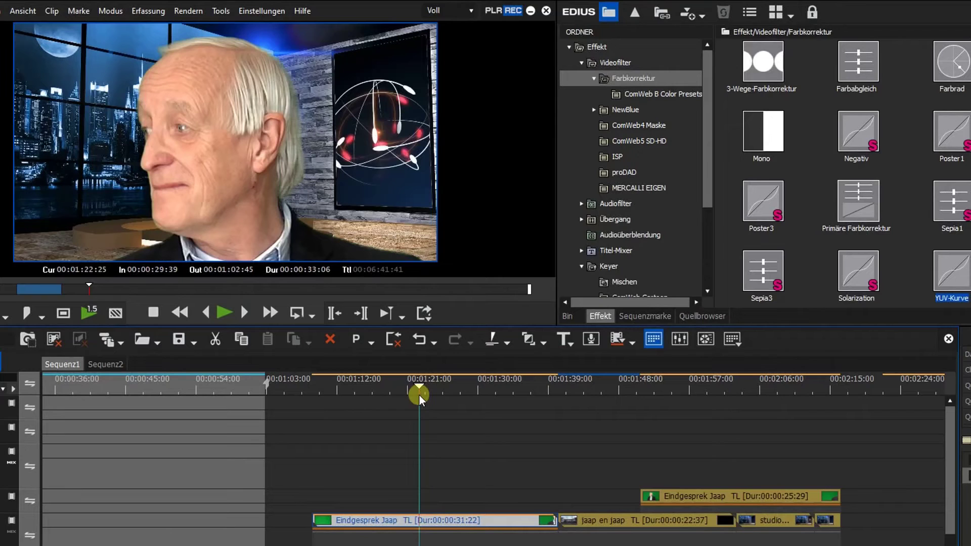
pyautogui.moveTo(419, 394)
pyautogui.mouseDown()
pyautogui.moveTo(548, 415)
pyautogui.moveTo(341, 445)
pyautogui.moveTo(456, 457)
pyautogui.moveTo(423, 463)
pyautogui.moveTo(436, 464)
pyautogui.mouseUp()
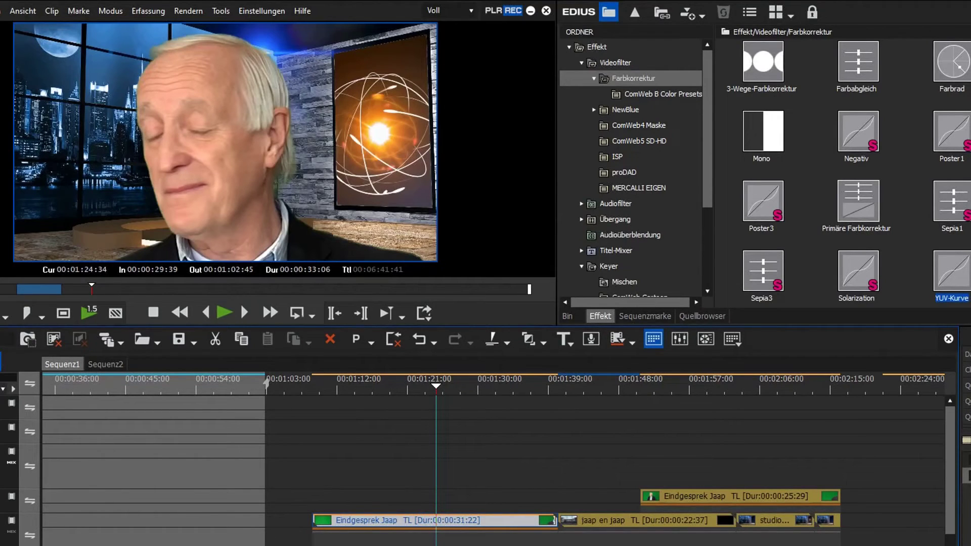
# - Set the presenter's Layouter Stretch X to 100 and centre its position, then confirm
pyautogui.press('F7')
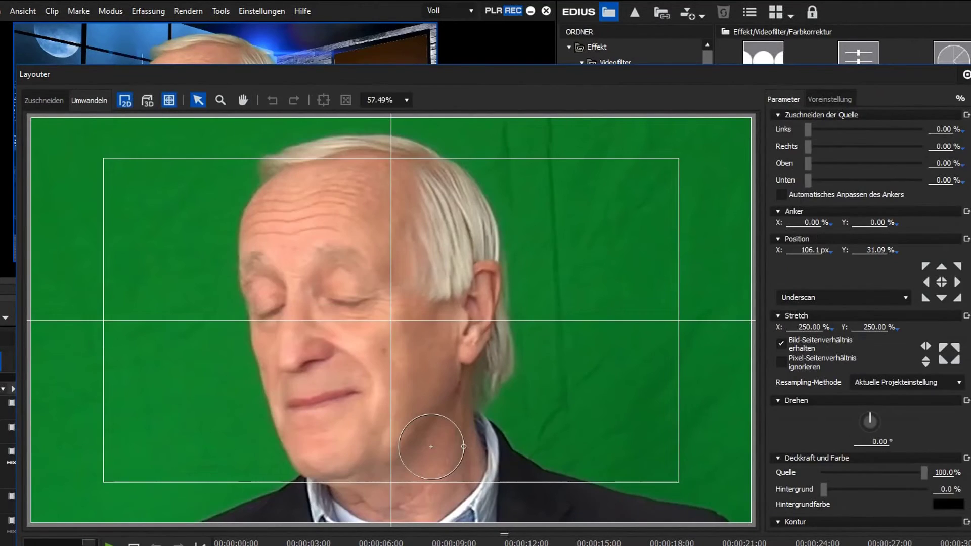
pyautogui.doubleClick(804, 327)
pyautogui.write('1')
pyautogui.write('00')
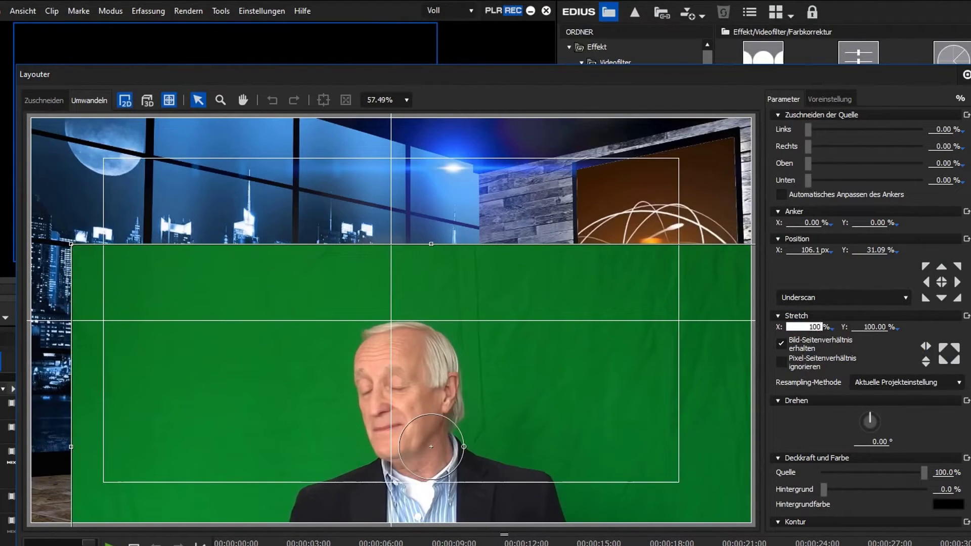
pyautogui.press('Return')
pyautogui.click(942, 282)
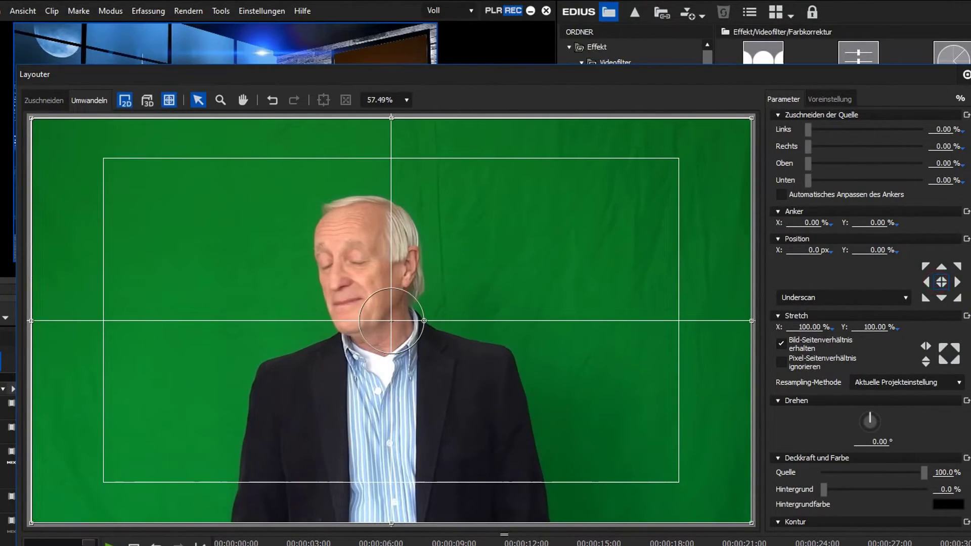
pyautogui.click(325, 100)
pyautogui.press('Return')
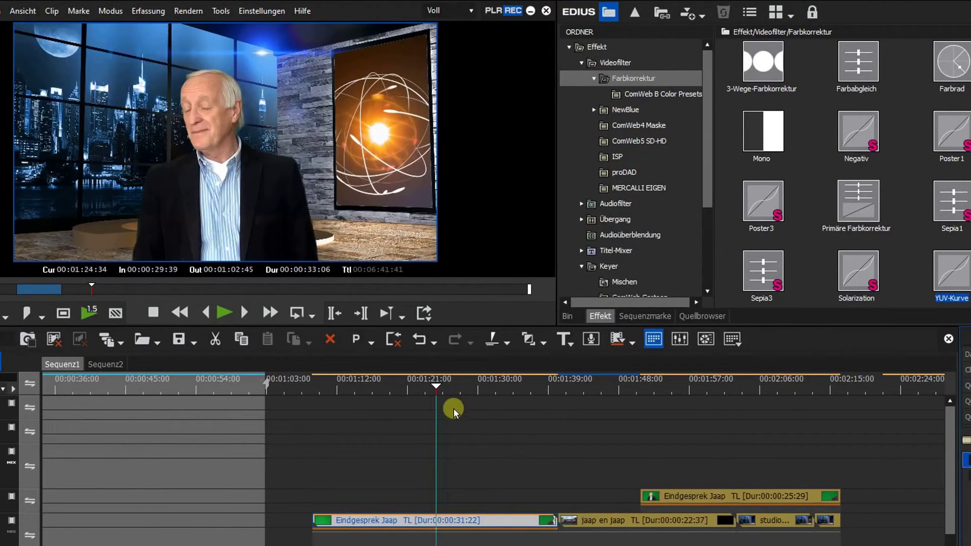
pyautogui.click(438, 440)
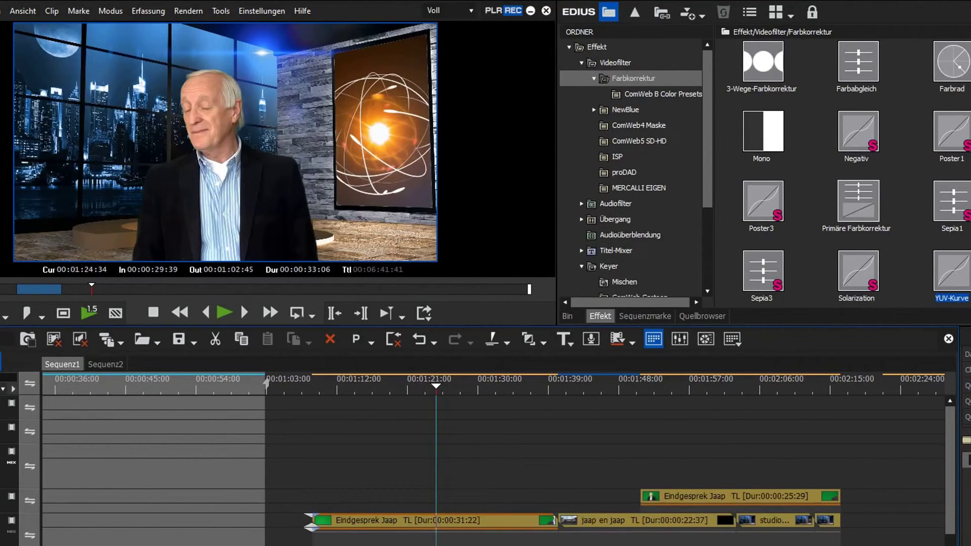
pyautogui.click(342, 379)
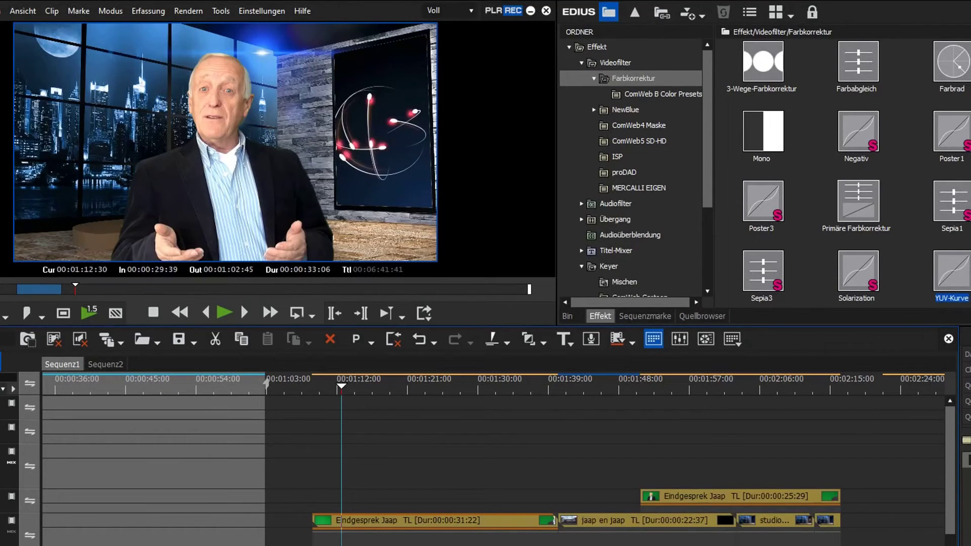
pyautogui.moveTo(480, 399); pyautogui.dragTo(316, 420)
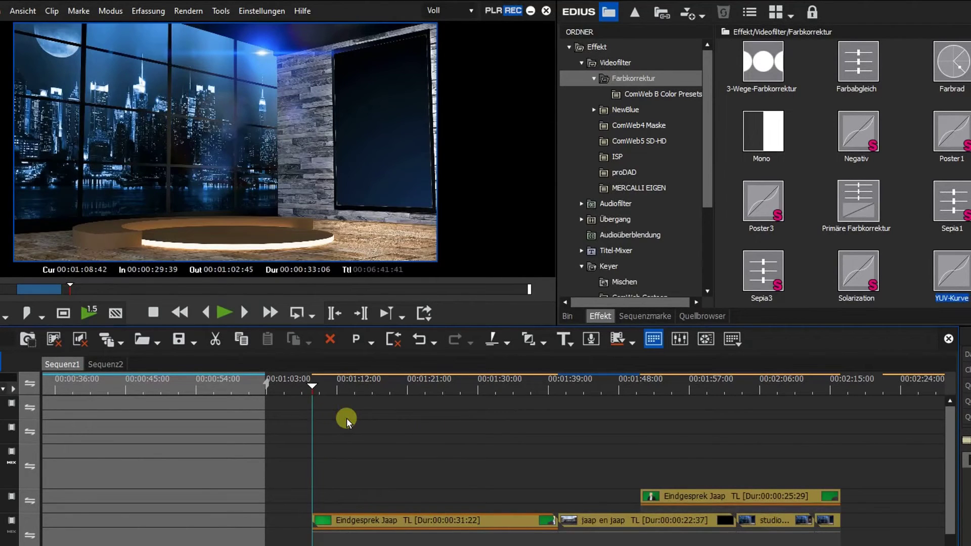
pyautogui.press('space')
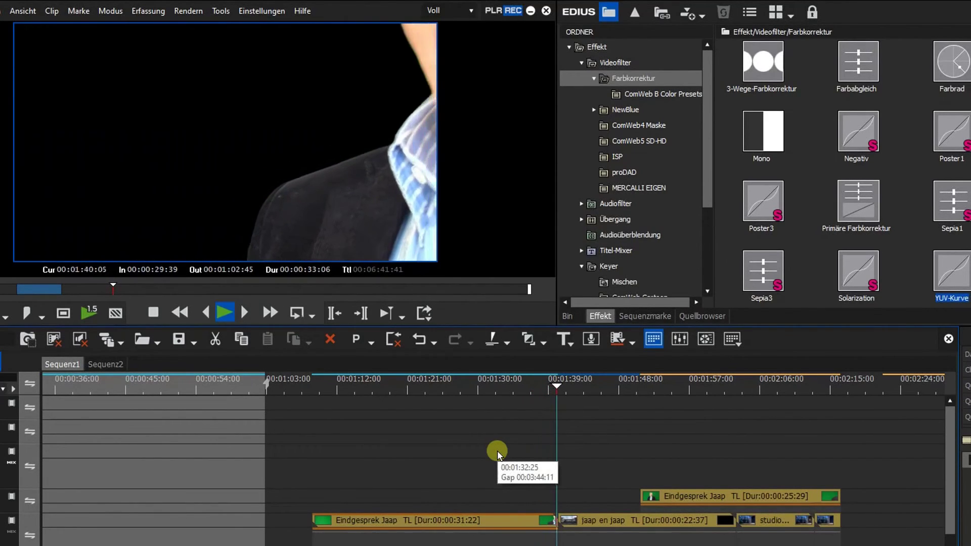
pyautogui.moveTo(521, 391); pyautogui.dragTo(436, 394)
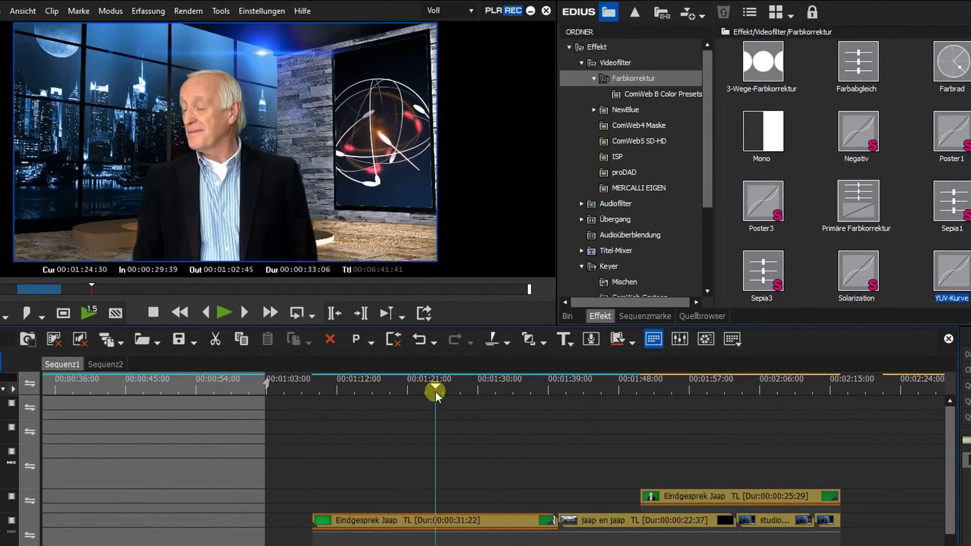
pyautogui.moveTo(436, 393); pyautogui.dragTo(503, 393)
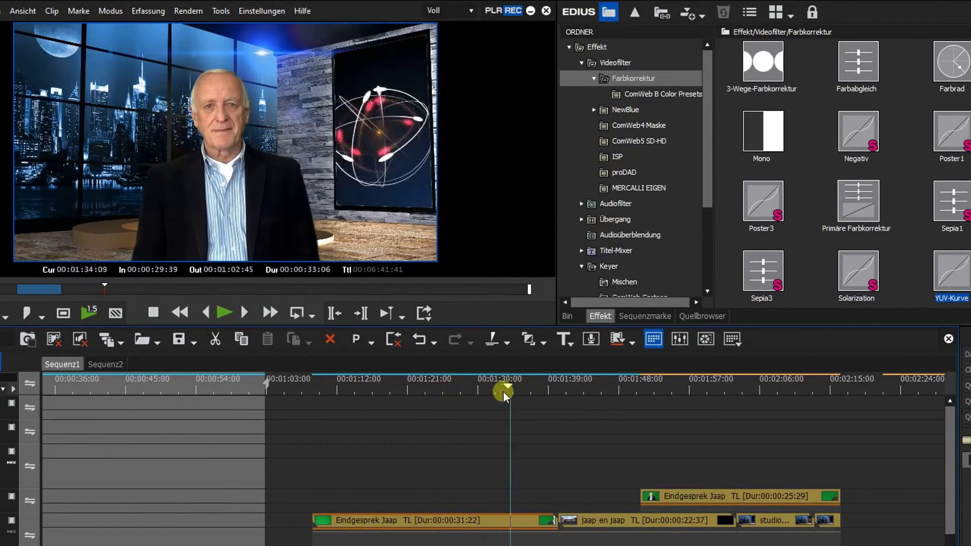
pyautogui.moveTo(503, 392)
pyautogui.mouseDown()
pyautogui.moveTo(693, 412)
pyautogui.moveTo(743, 463)
pyautogui.moveTo(624, 481)
pyautogui.moveTo(663, 481)
pyautogui.mouseUp()
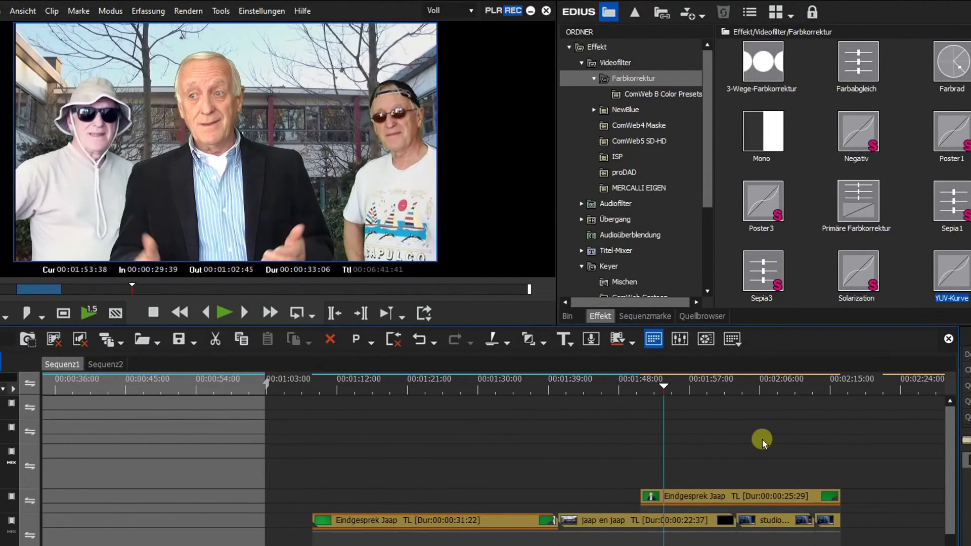
pyautogui.press('space')
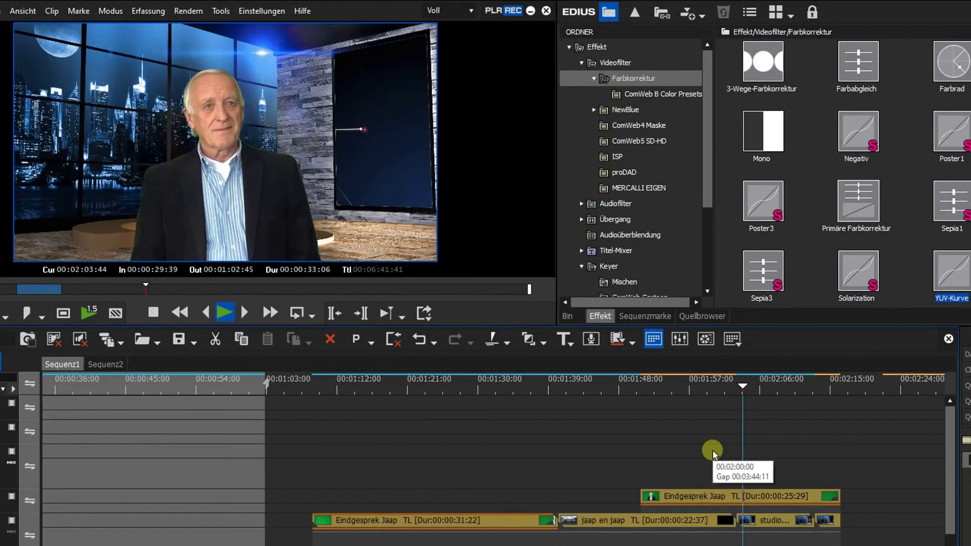
pyautogui.moveTo(186, 380); pyautogui.dragTo(140, 401)
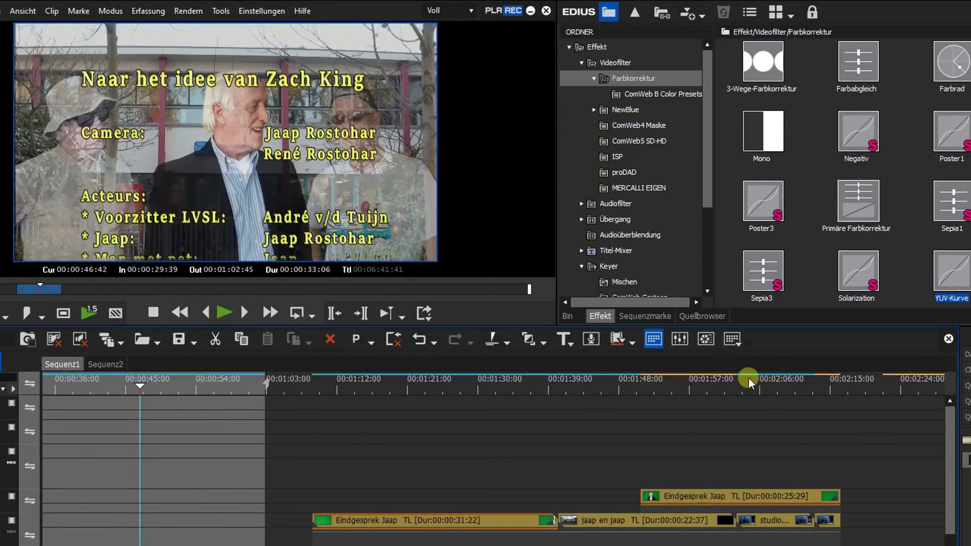
pyautogui.moveTo(749, 380); pyautogui.dragTo(796, 387)
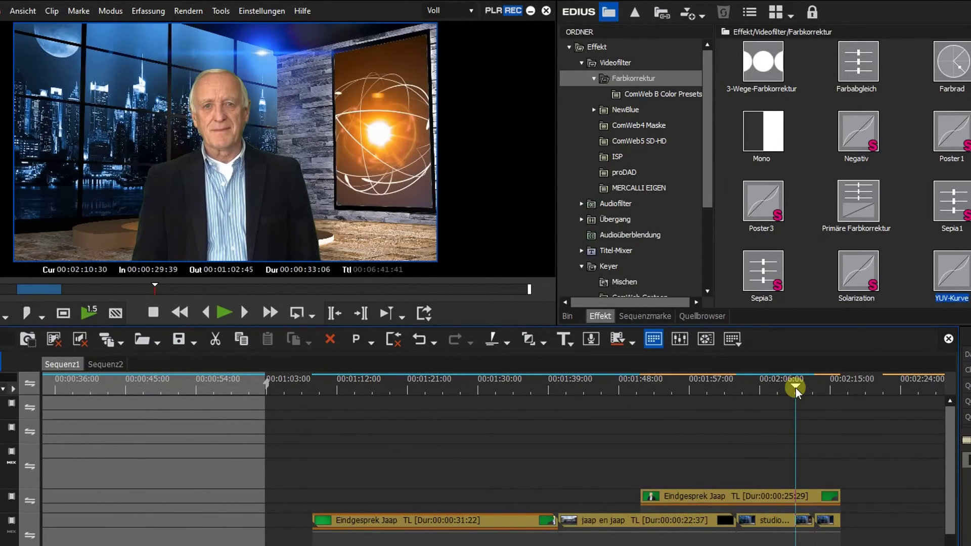
pyautogui.moveTo(796, 387)
pyautogui.mouseDown()
pyautogui.moveTo(823, 393)
pyautogui.moveTo(769, 392)
pyautogui.mouseUp()
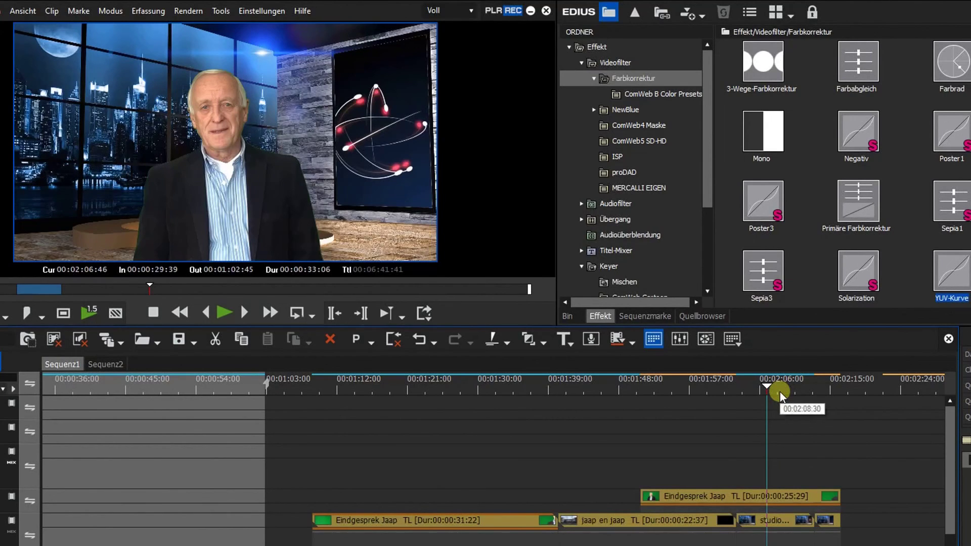
pyautogui.moveTo(780, 392)
pyautogui.mouseDown()
pyautogui.moveTo(811, 398)
pyautogui.moveTo(711, 413)
pyautogui.mouseUp()
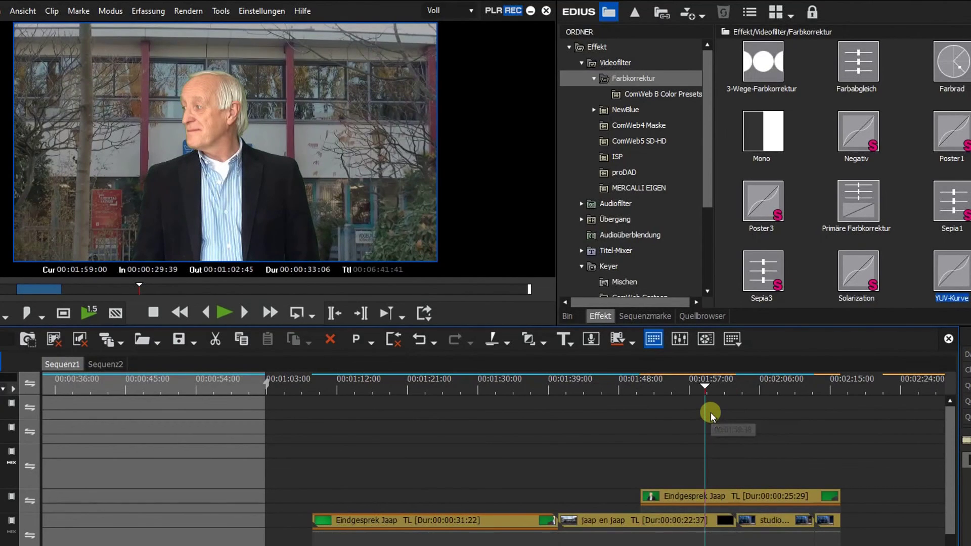
pyautogui.scroll(-5, 711, 411)
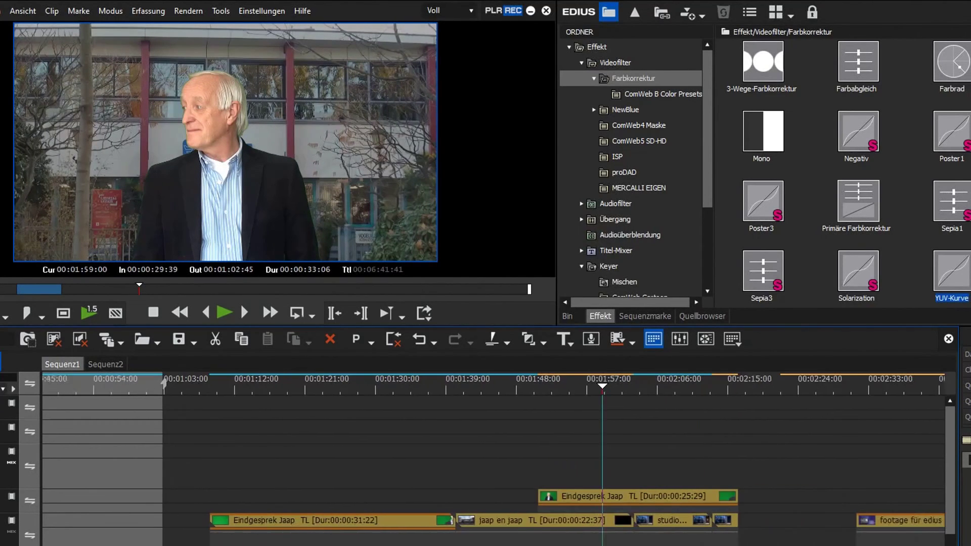
pyautogui.scroll(-4, 711, 411)
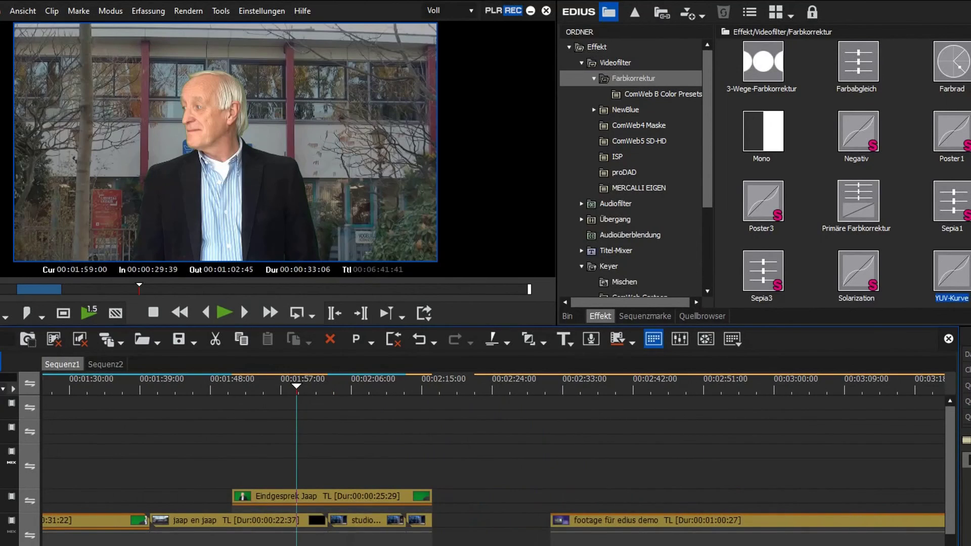
pyautogui.scroll(-3, 493, 455)
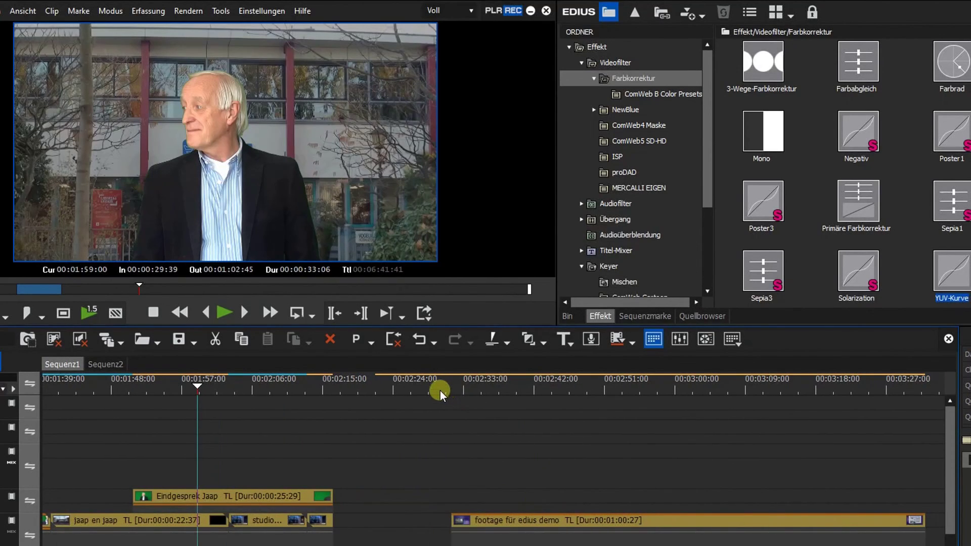
pyautogui.moveTo(432, 390); pyautogui.dragTo(503, 400)
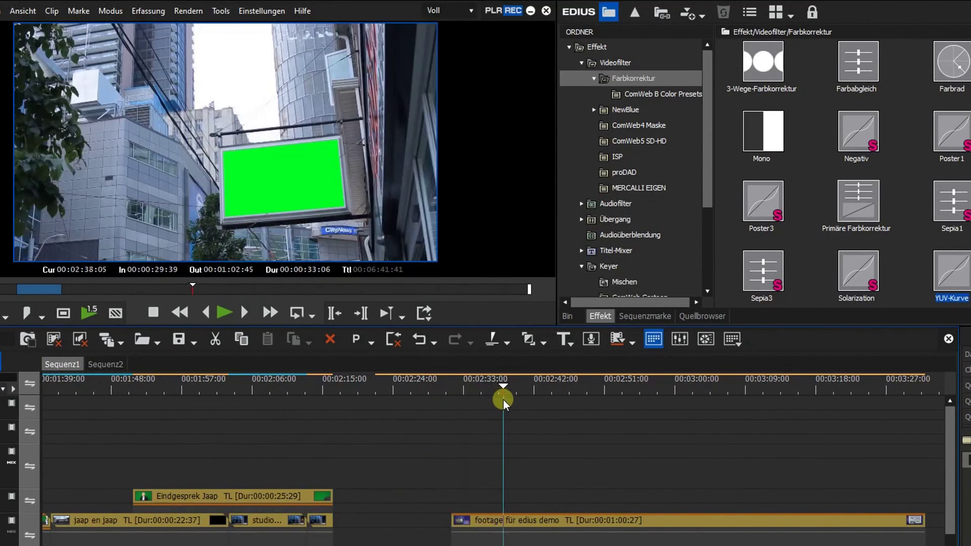
pyautogui.moveTo(503, 399)
pyautogui.mouseDown()
pyautogui.moveTo(405, 418)
pyautogui.moveTo(556, 424)
pyautogui.moveTo(469, 405)
pyautogui.mouseUp()
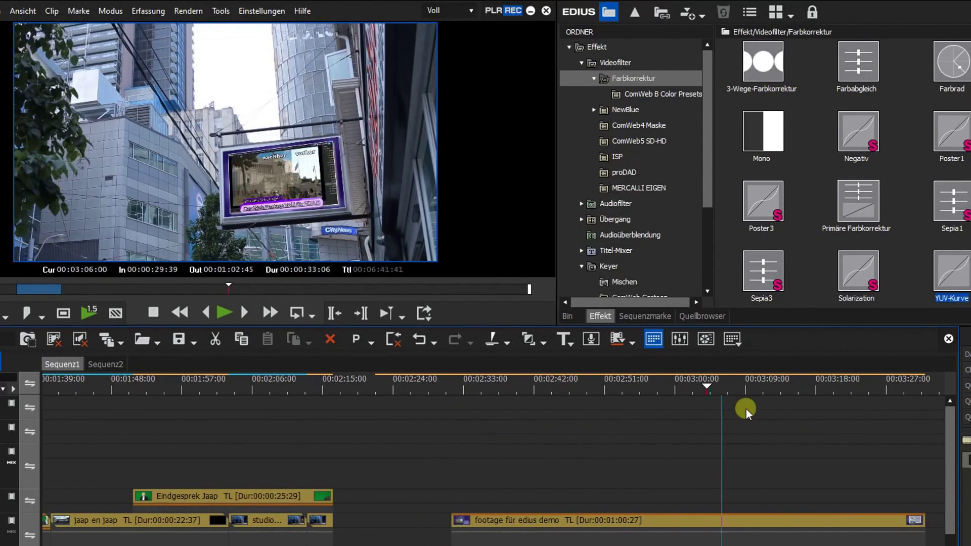